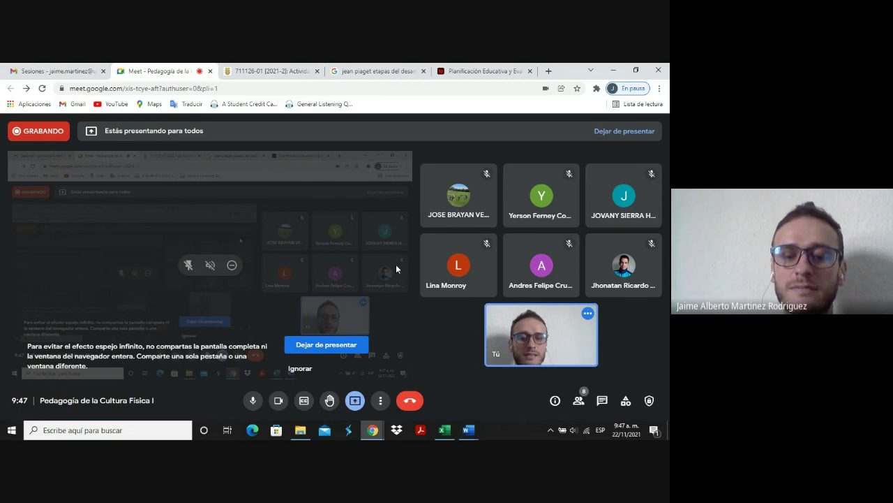
Step: Switch to the PEdagogía I workbook in Excel and enlarge the sheet's zoom to 110%
click(444, 429)
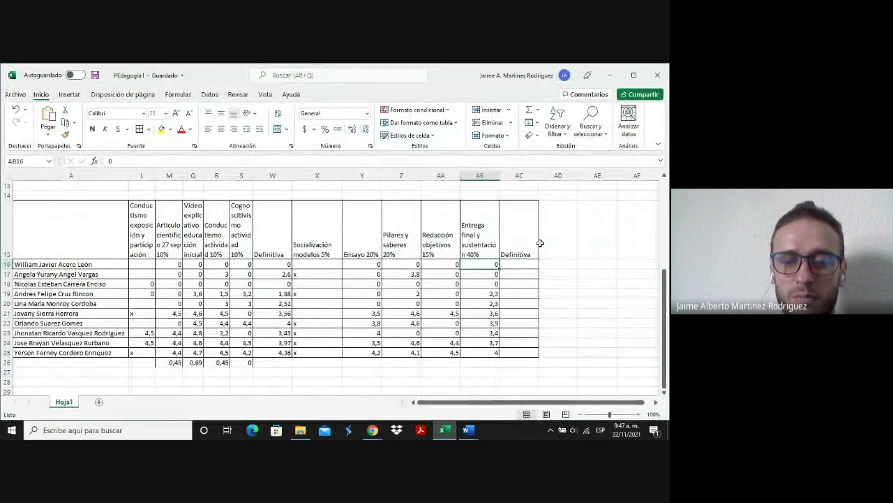
click(636, 414)
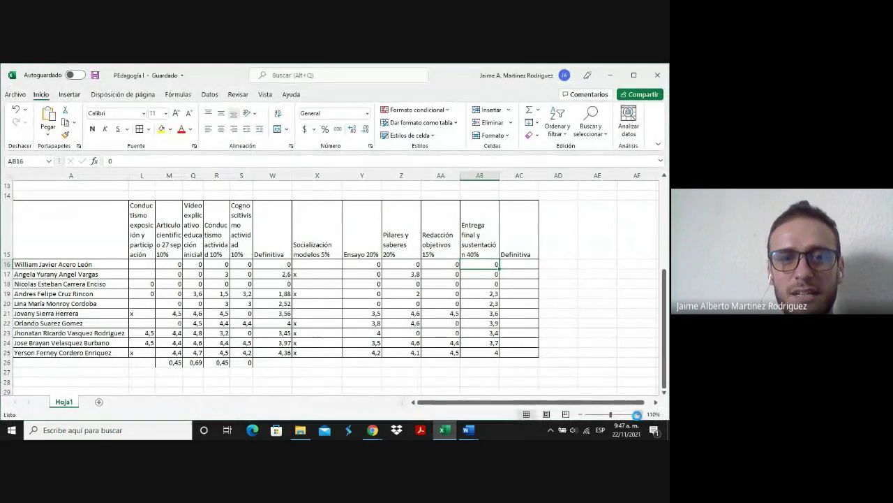
click(637, 414)
click(658, 402)
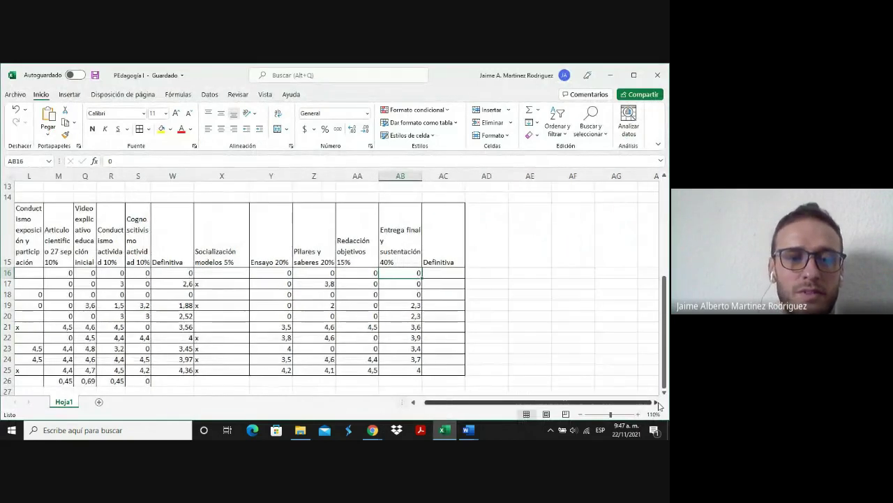
click(413, 403)
click(413, 403)
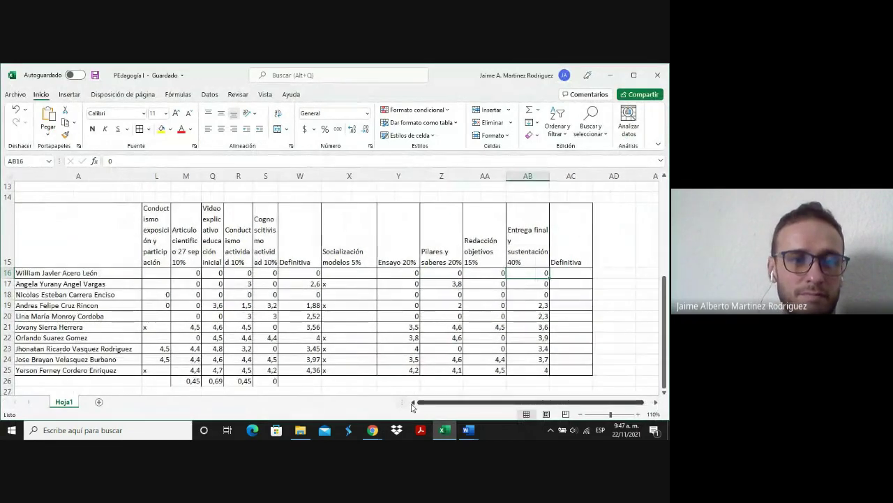
Step: Hide the activity columns L through S in the lower grade table
click(160, 176)
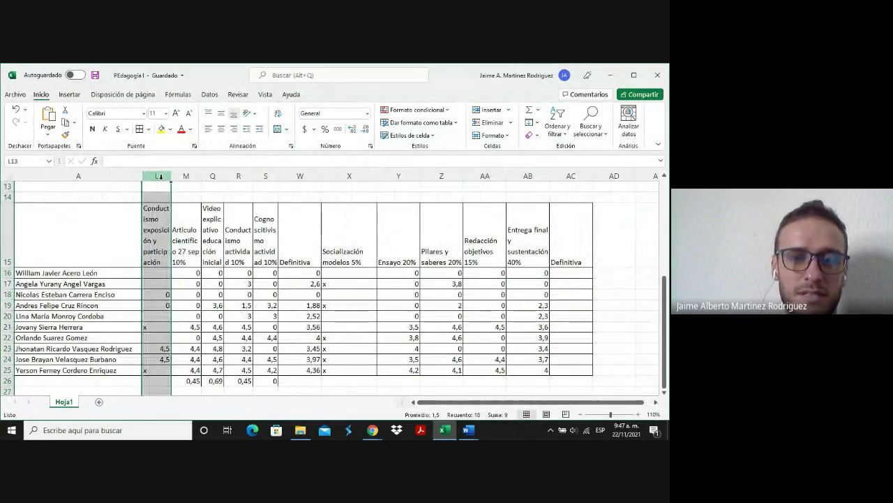
key(shift+Right)
key(shift+Right)
key(shift+Right)
key(shift+Right)
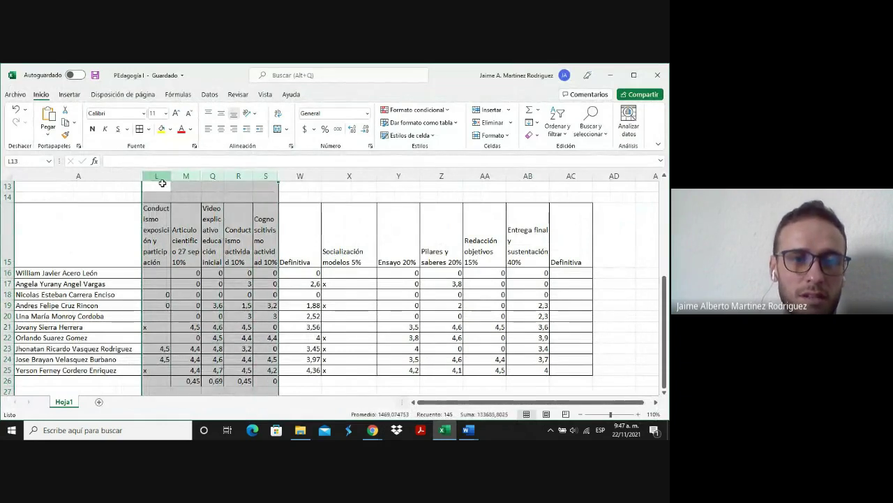
right_click(183, 197)
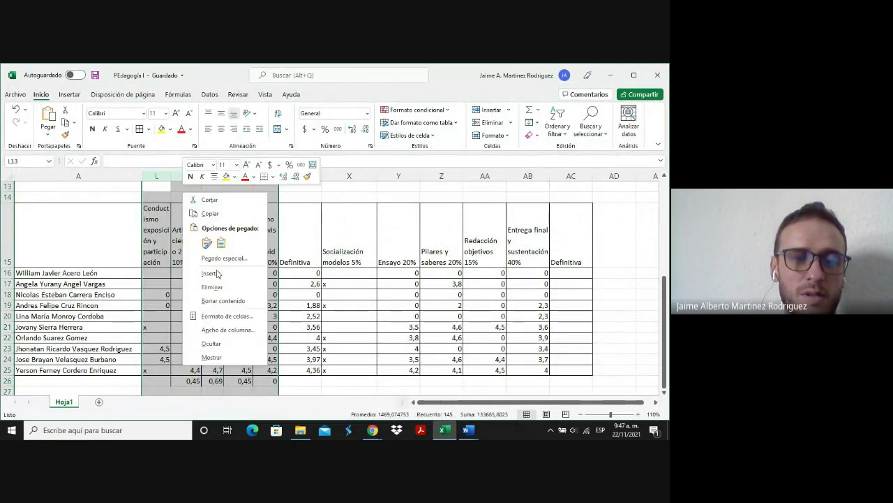
click(211, 343)
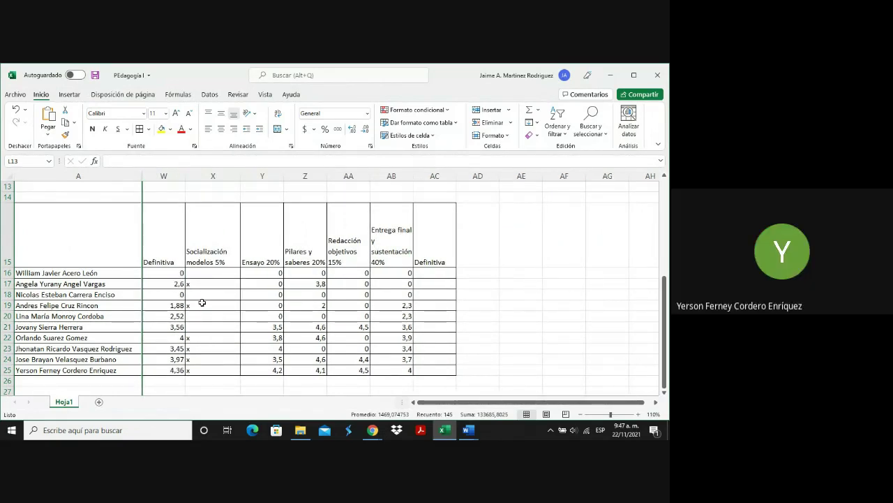
Step: Examine the Socialización modelos 5% entries student by student down the grade table
click(130, 274)
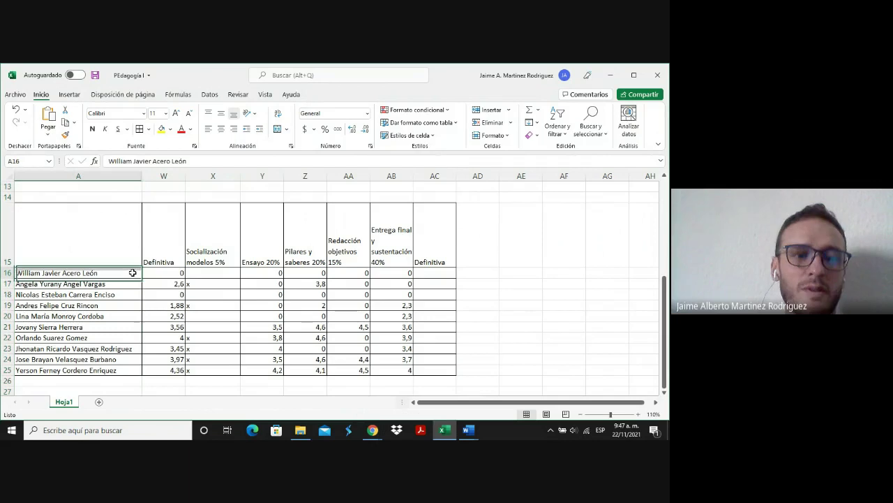
click(222, 273)
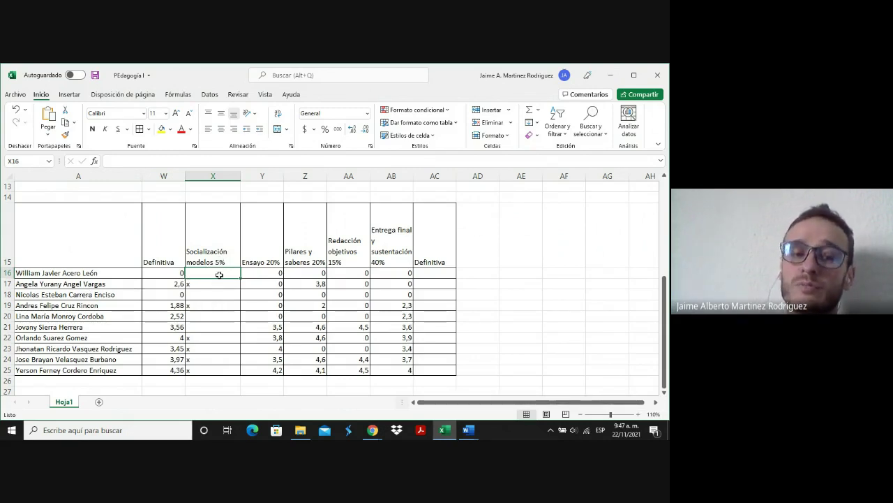
key(Down)
key(Down)
key(Down)
key(Down)
key(Down)
key(Down)
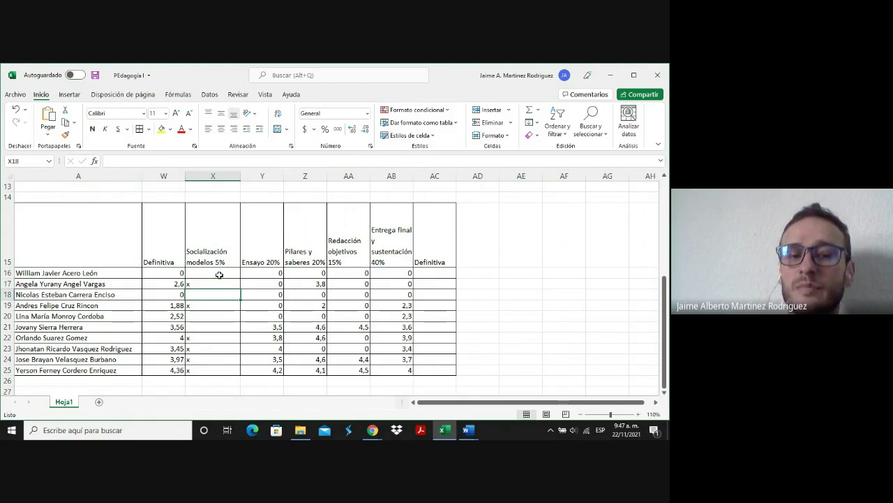
key(Down)
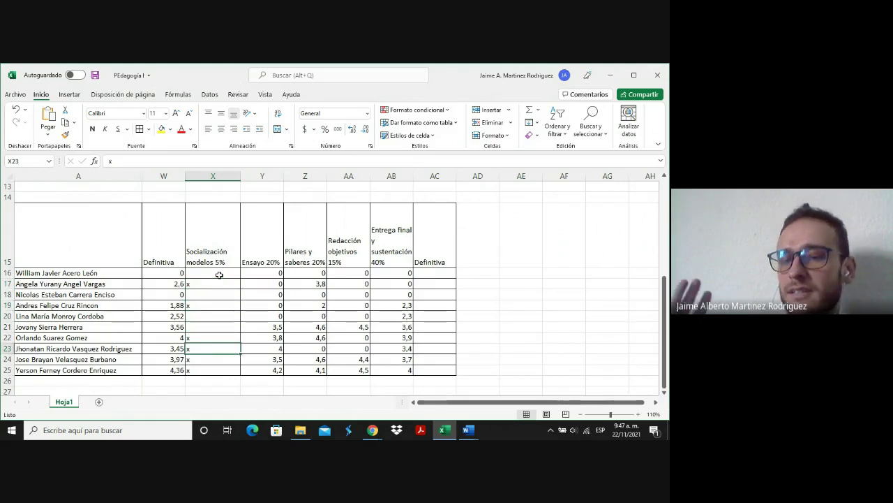
key(Up)
key(Up)
key(Up)
key(Up)
key(Up)
key(Up)
key(Up)
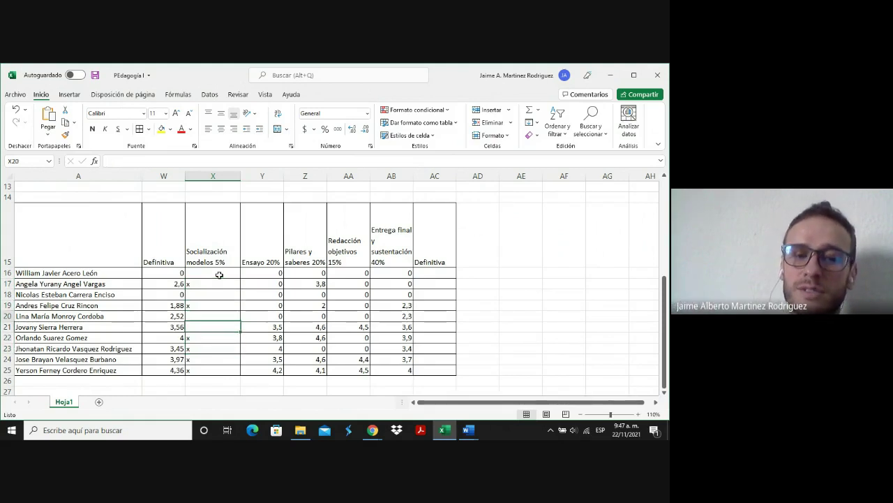
key(Down)
key(Down)
key(Down)
key(Down)
key(Down)
key(Down)
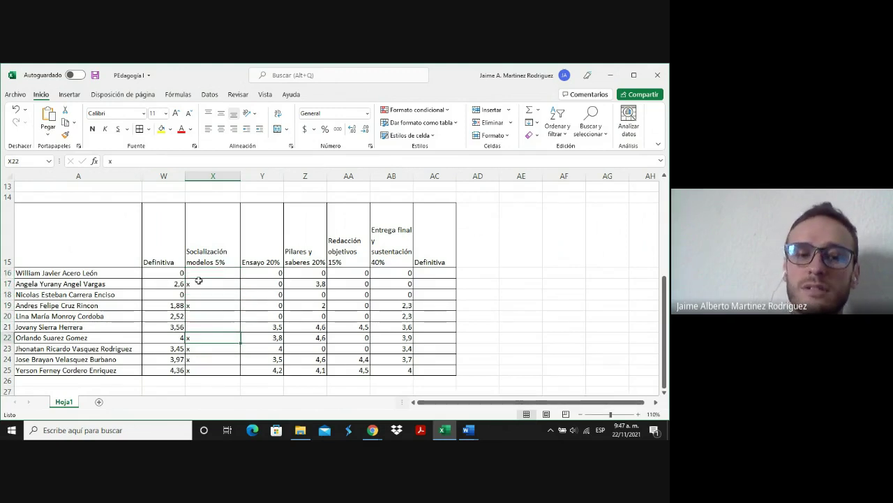
Step: Review the activity headers from Socialización modelos to Entrega final y sustentación, and recheck individual Socialización modelos entries
click(222, 254)
key(Right)
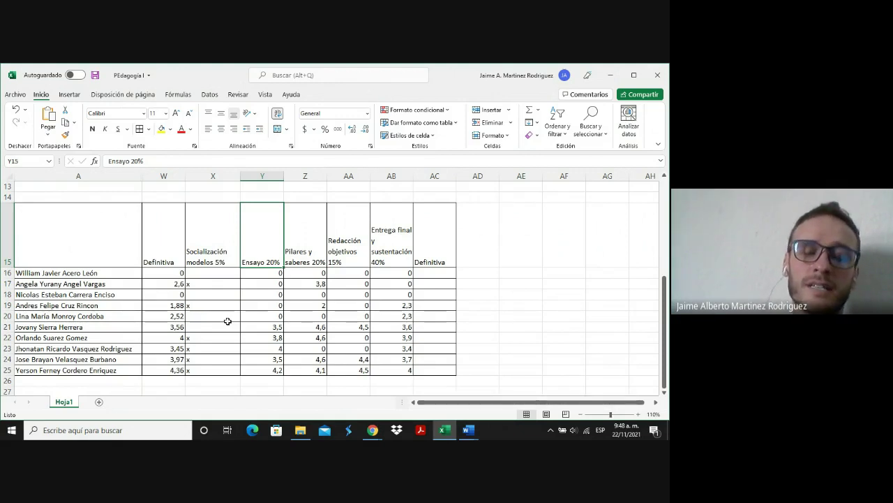
key(Right)
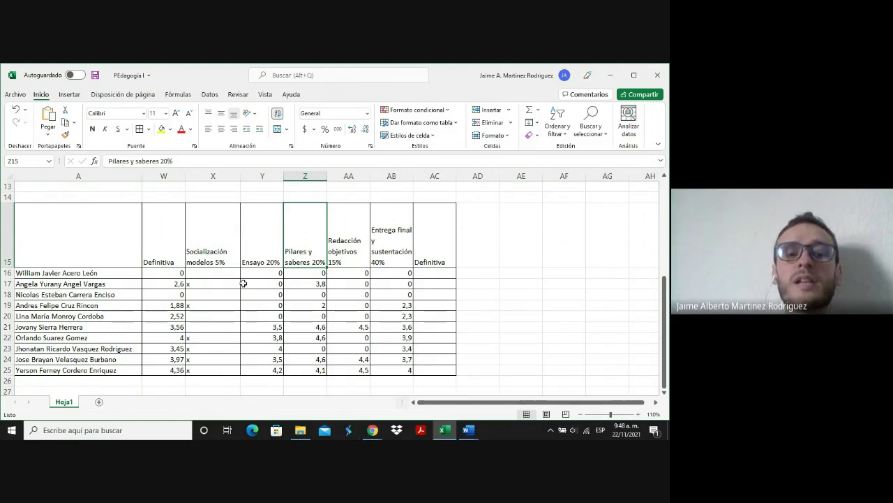
click(353, 262)
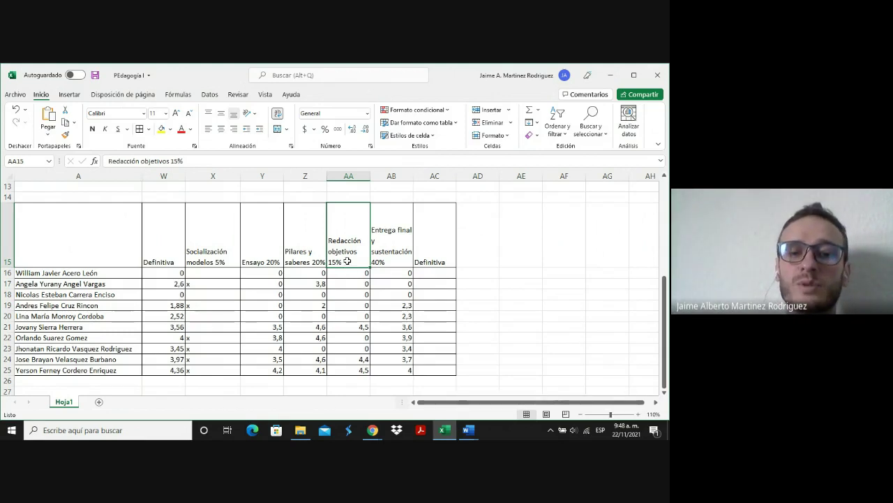
click(402, 260)
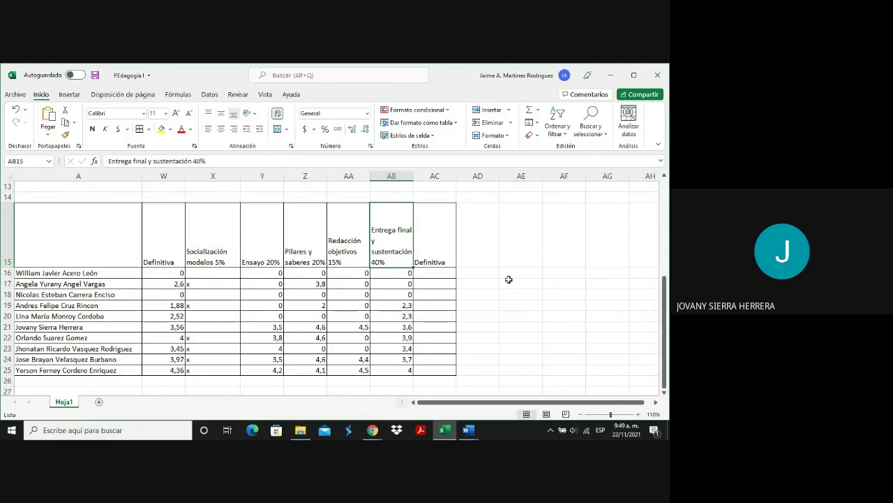
click(233, 259)
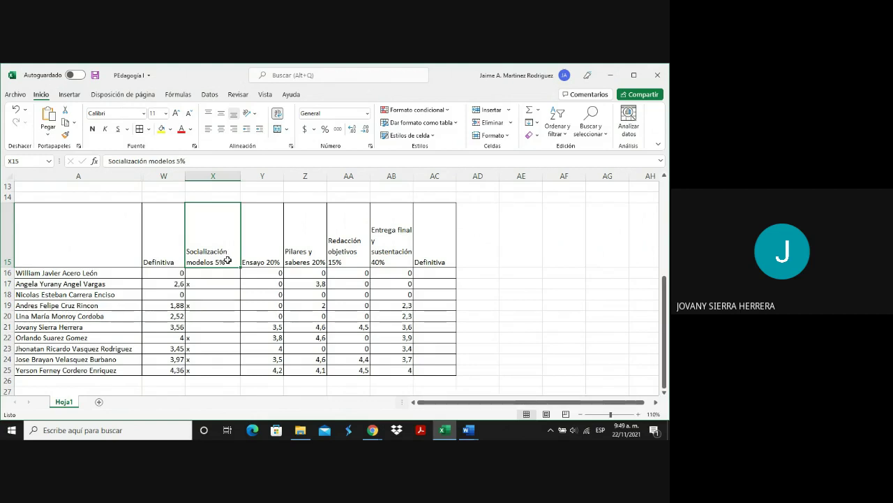
click(216, 274)
click(217, 286)
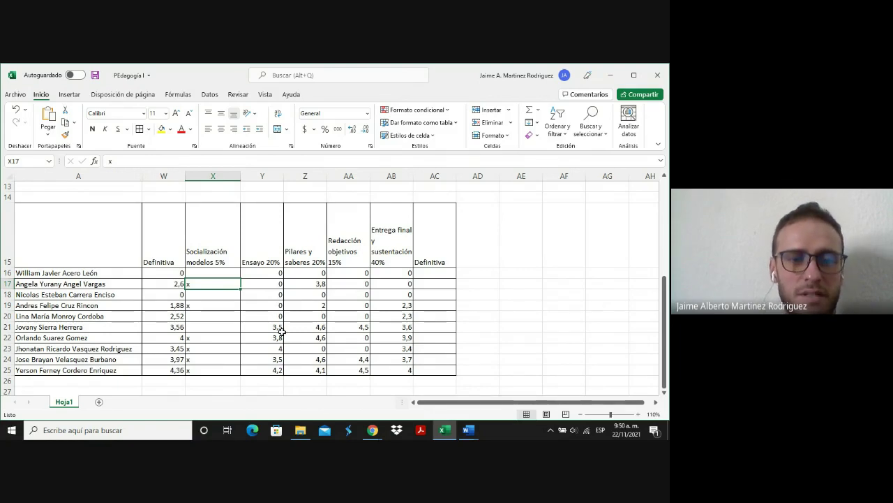
click(218, 339)
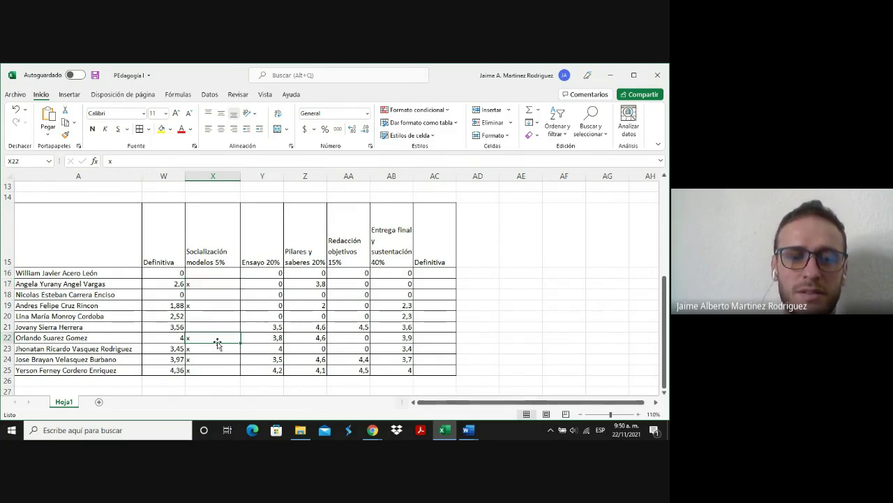
Step: Examine the weightings of Ensayo, Pilares y saberes and Redacción objetivos, and the Entrega final y sustentación grades in rows 19 to 25
click(217, 272)
click(274, 274)
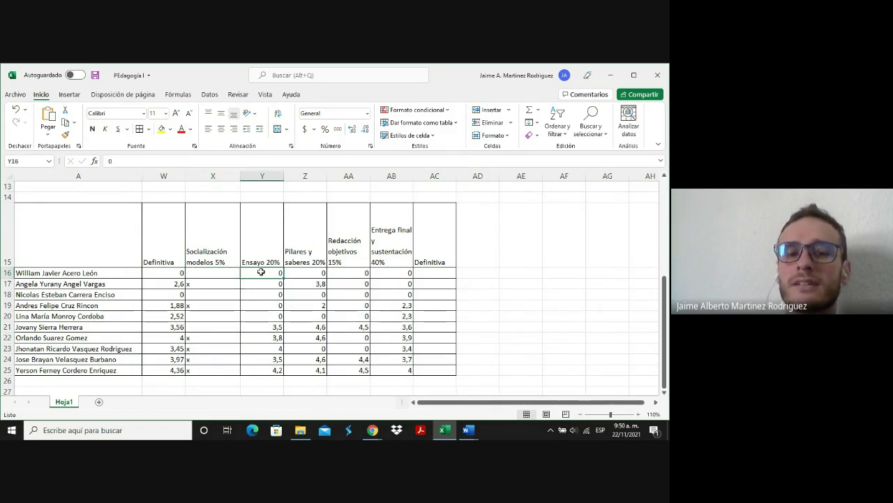
click(273, 255)
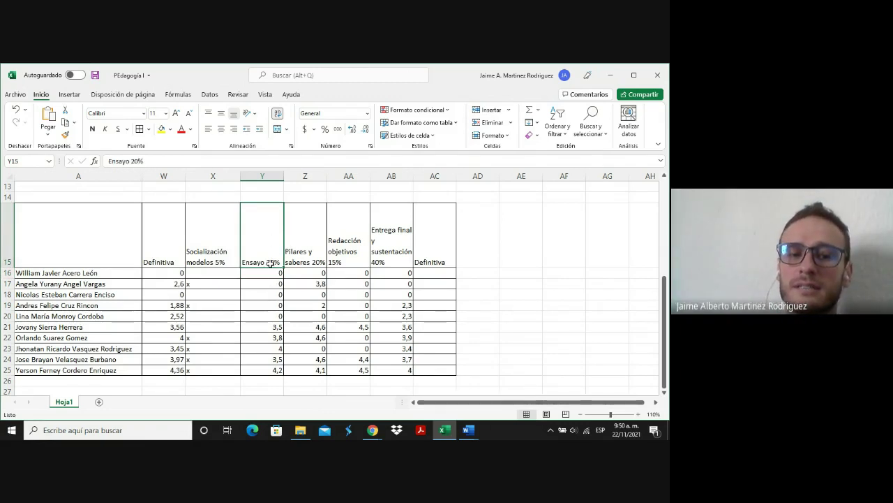
click(316, 259)
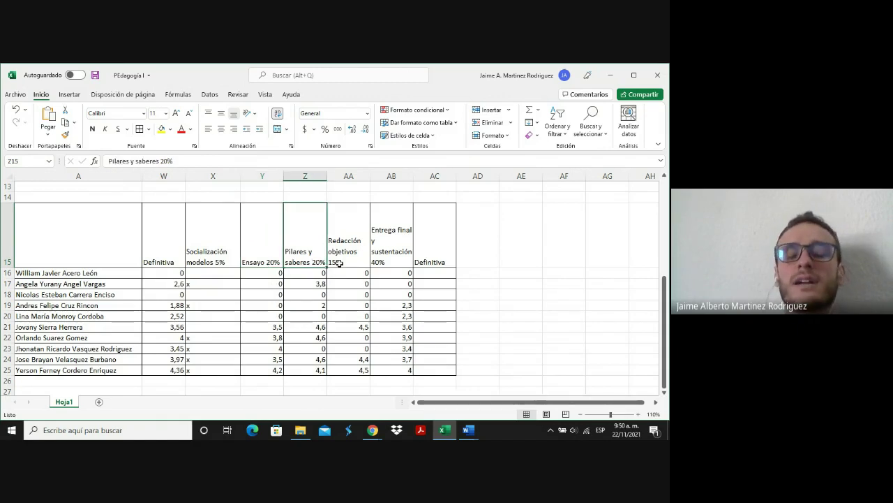
click(360, 266)
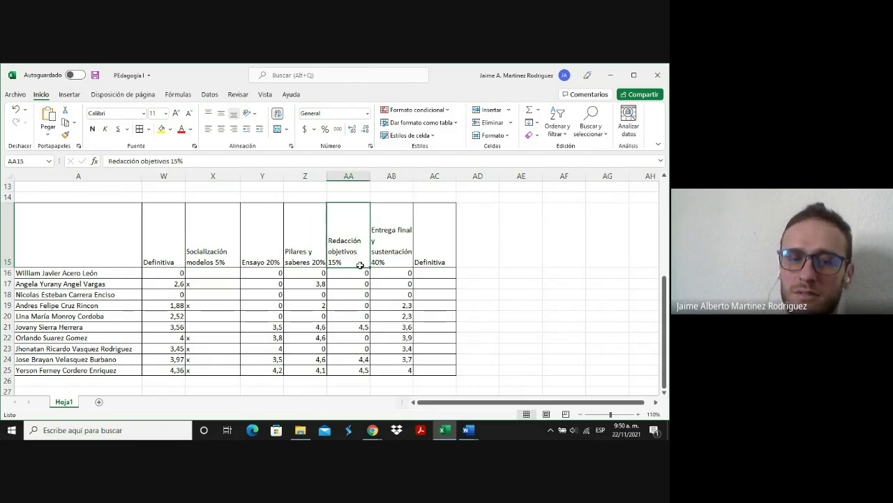
click(387, 266)
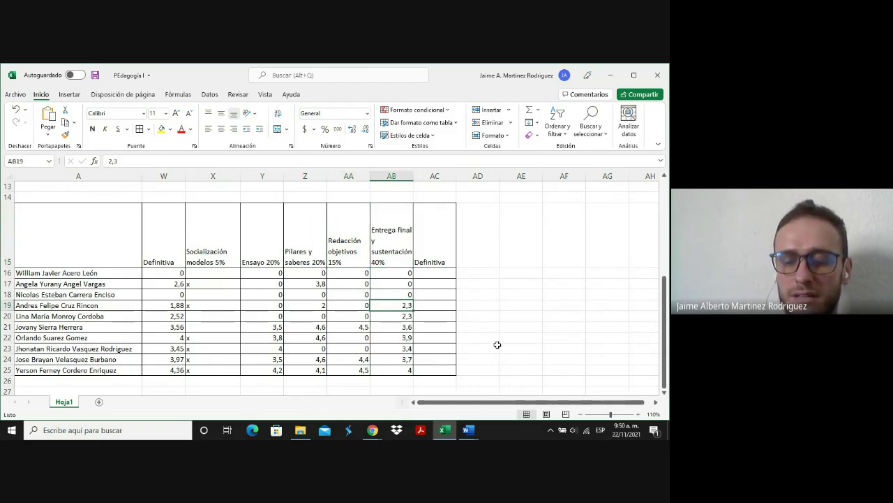
drag(391, 305, 392, 370)
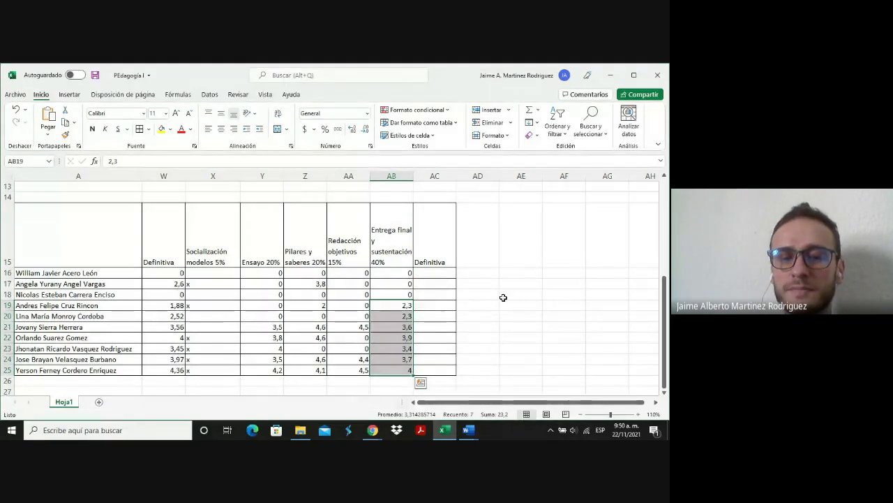
Step: Enter the calculation note 0,0,5x5= in cell AD16 beside the grade table
click(474, 273)
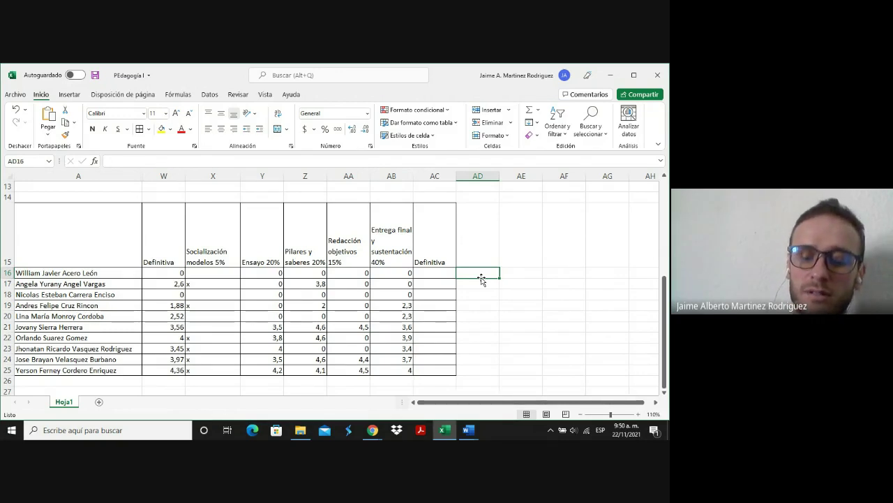
text(0,0,5x)
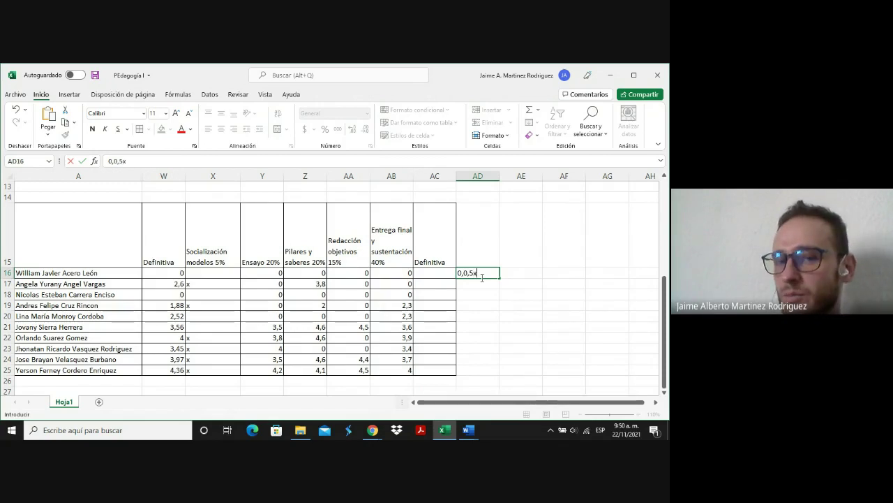
text(5)
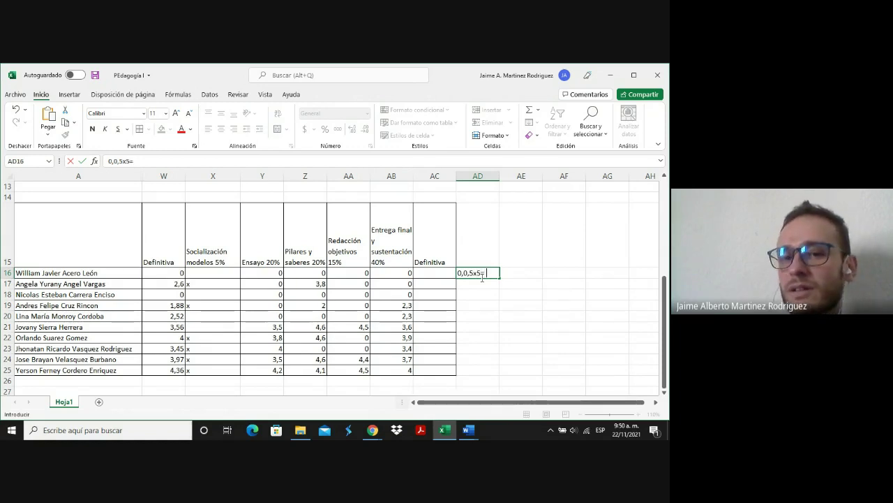
text(=)
key(Return)
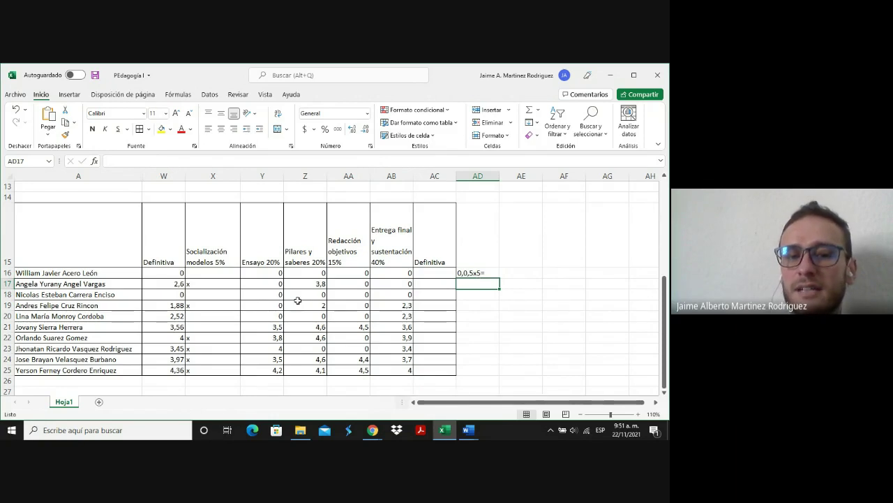
Step: Enter the calculation note 0,20x3,8=0,76 in cell AD17 beside the grade table
text(0,)
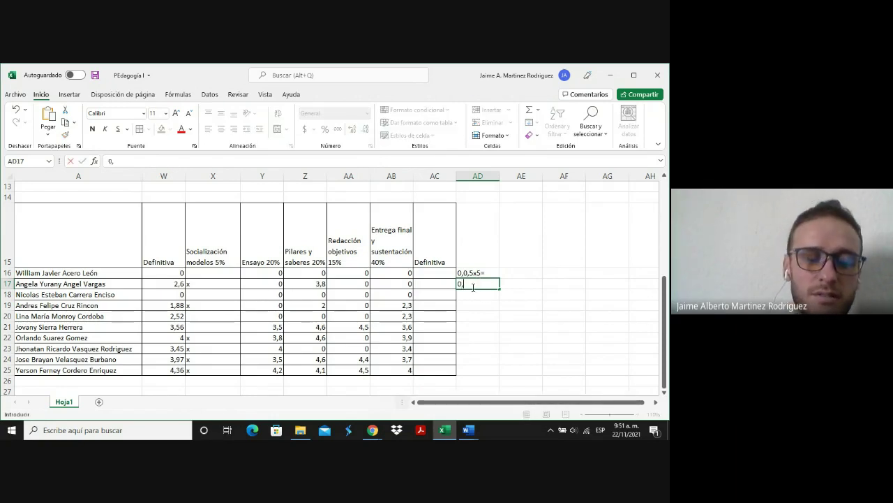
text(20x)
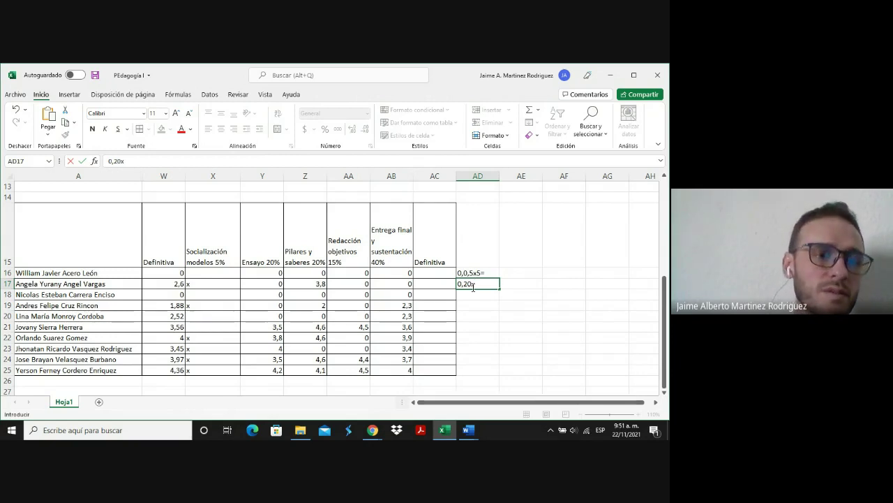
text(3,8=)
click(489, 273)
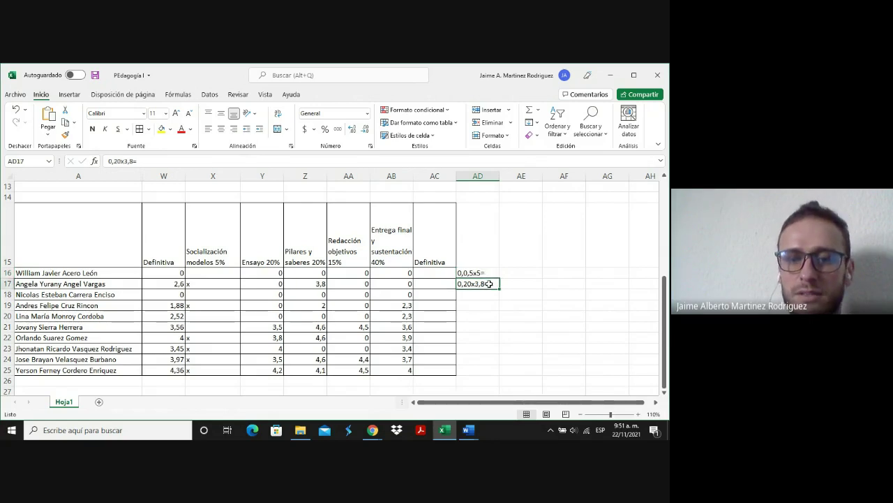
key(Down)
click(159, 161)
text(0,76)
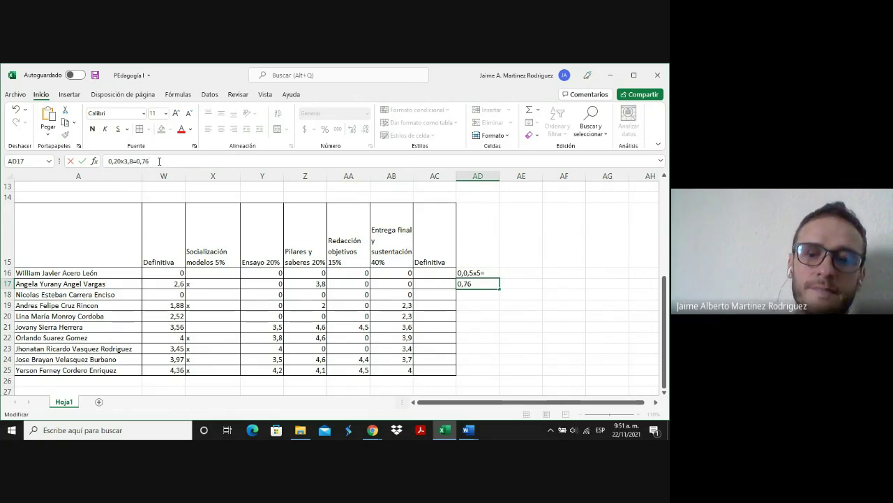
Step: Complete the calculation note in cell AD16 by adding the result 0,25 after the equals sign
click(486, 273)
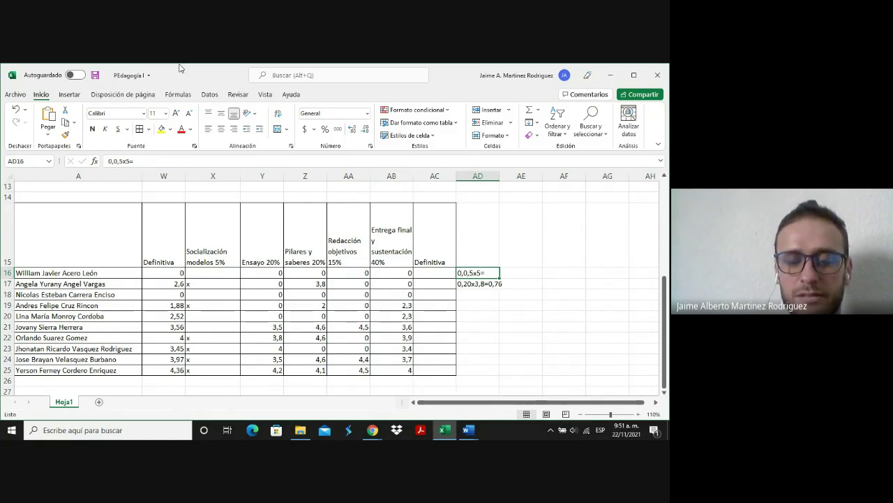
double_click(492, 272)
text(0,)
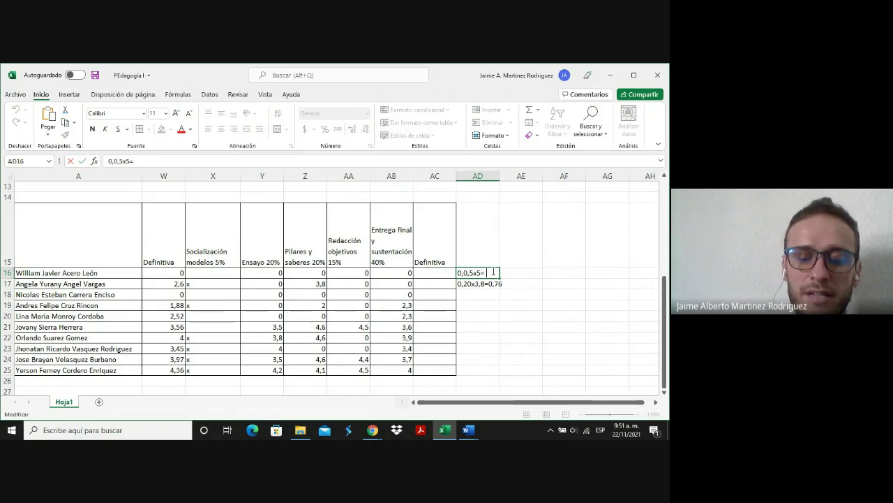
text(25)
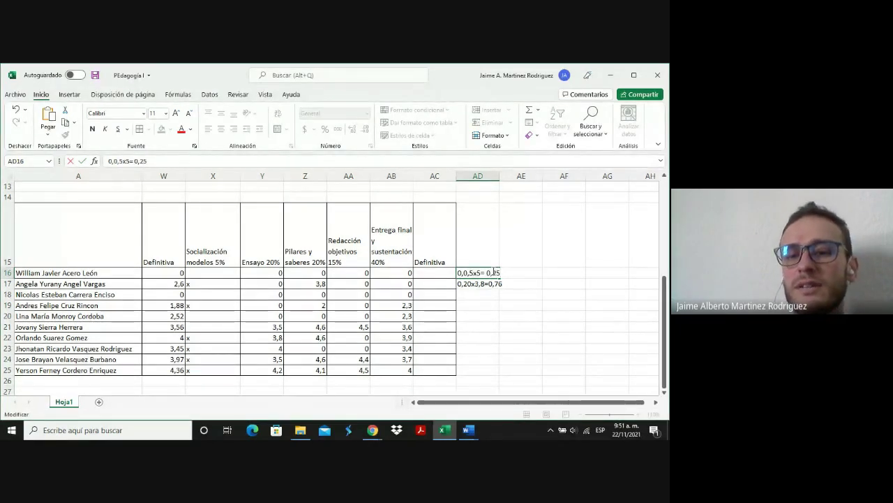
key(ctrl+Return)
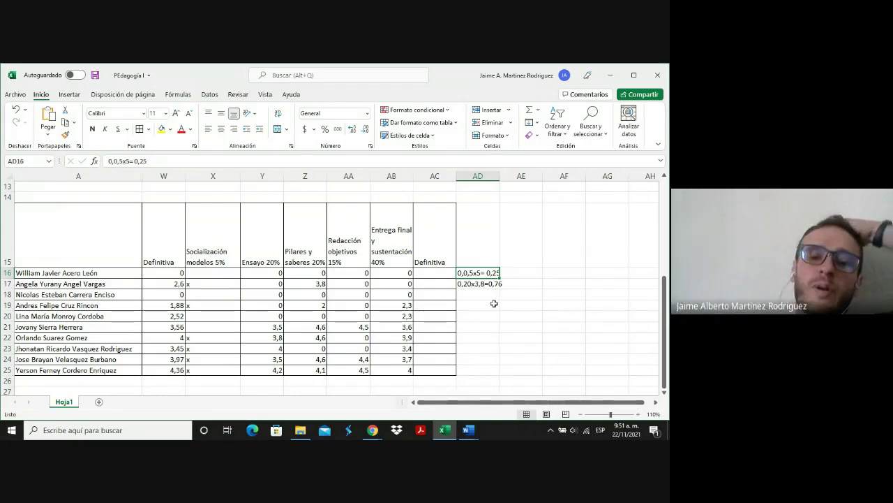
Step: Compare the AD16 note with the Socialización modelos weighting and correct its first factor to 0,05
click(428, 305)
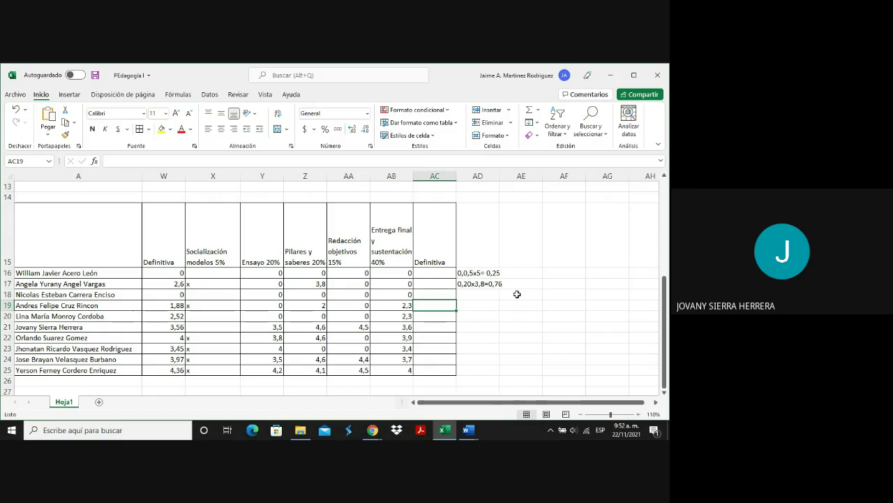
click(483, 274)
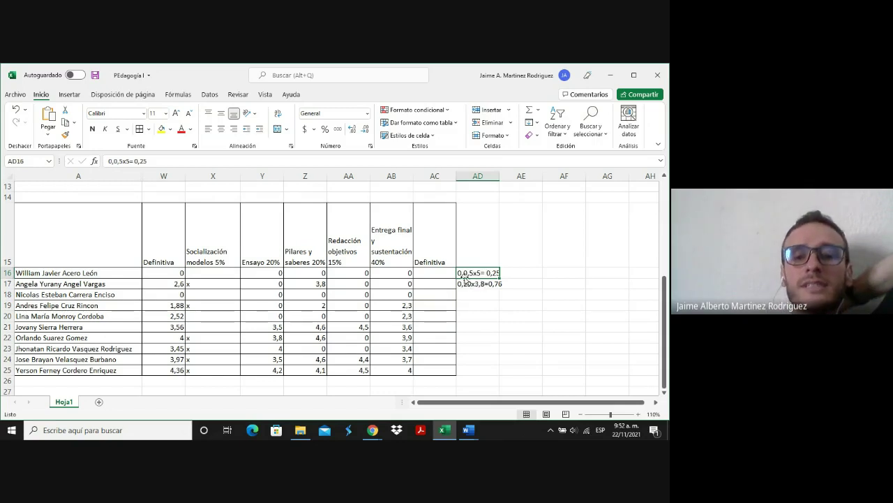
click(218, 256)
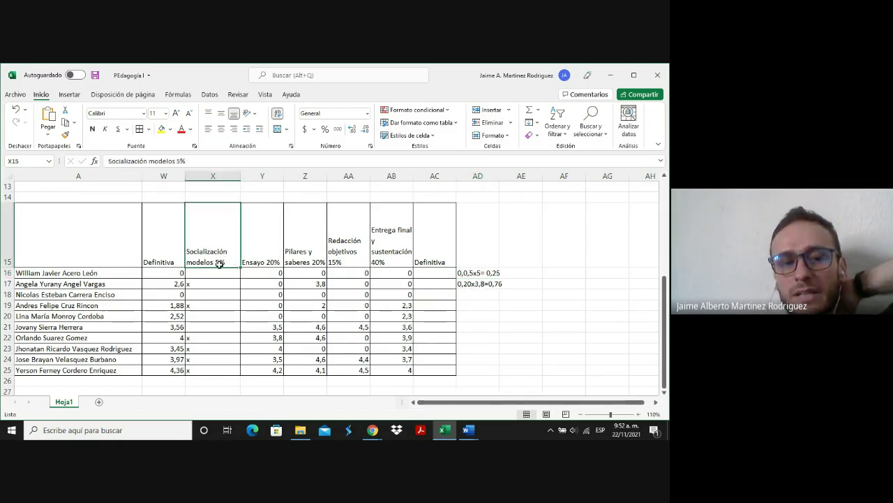
click(466, 274)
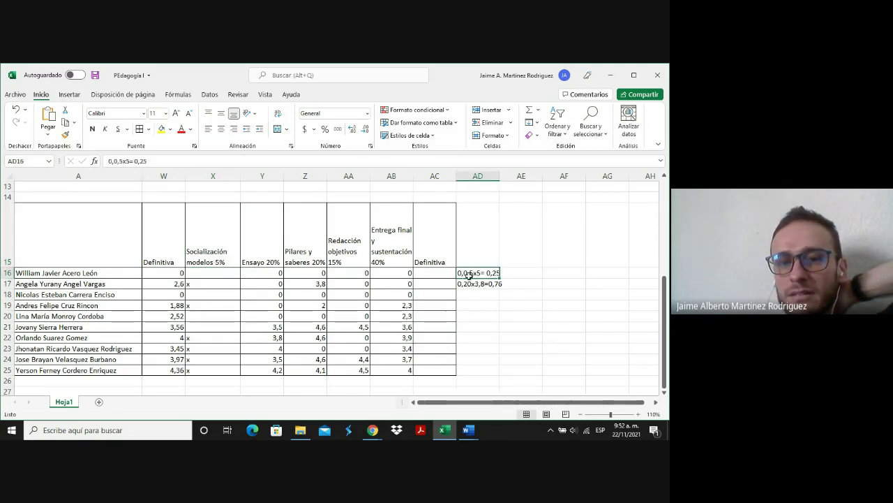
double_click(470, 274)
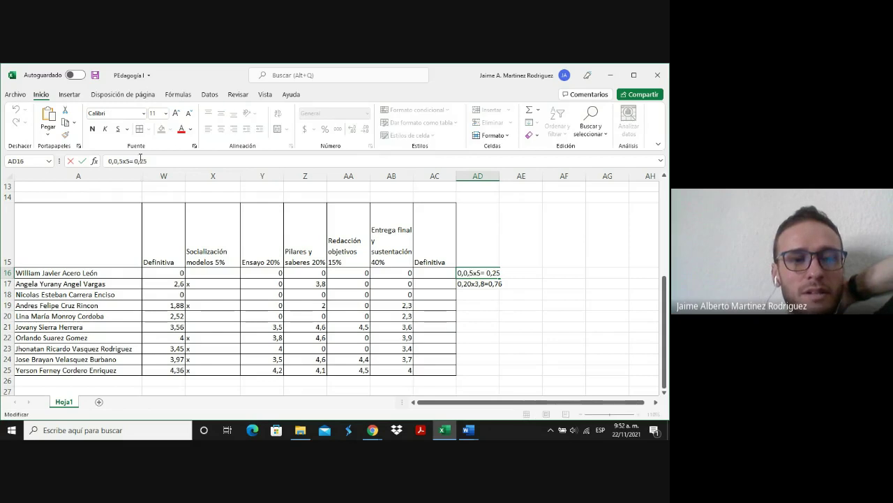
key(BackSpace)
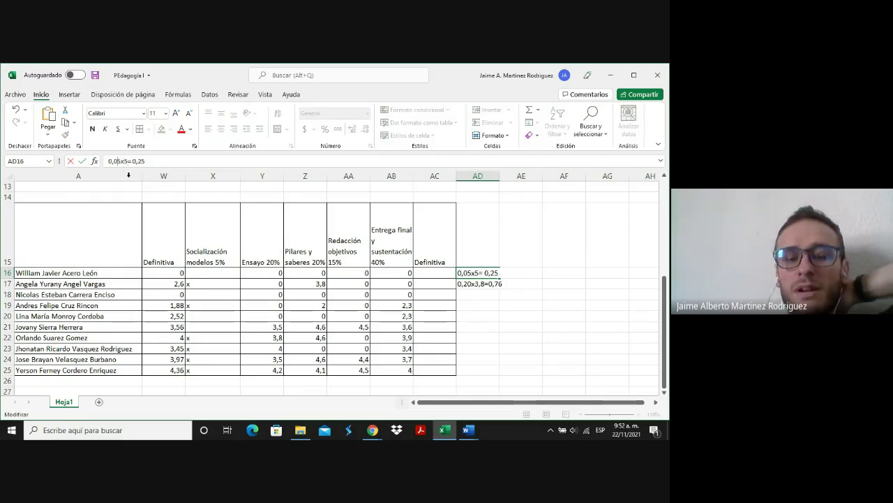
click(210, 282)
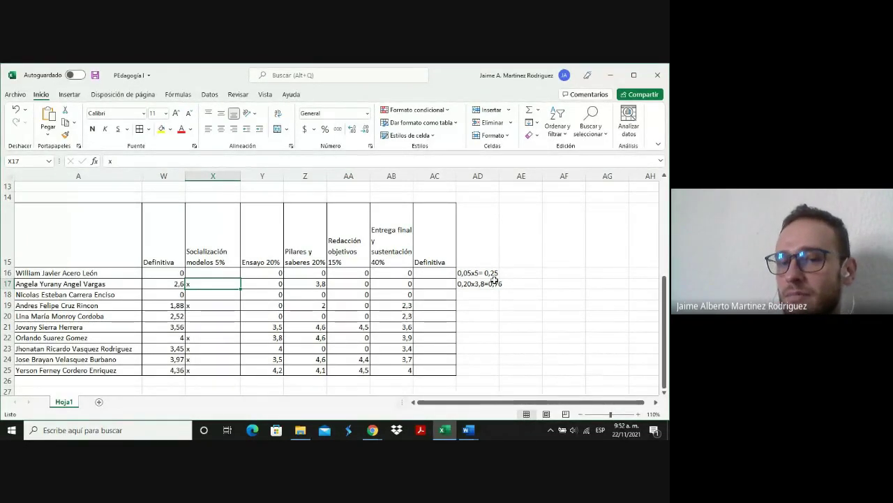
Step: Review the Ensayo entry in row 17, the row 21 grades from Ensayo to Entrega final, and the note in AD17
click(256, 283)
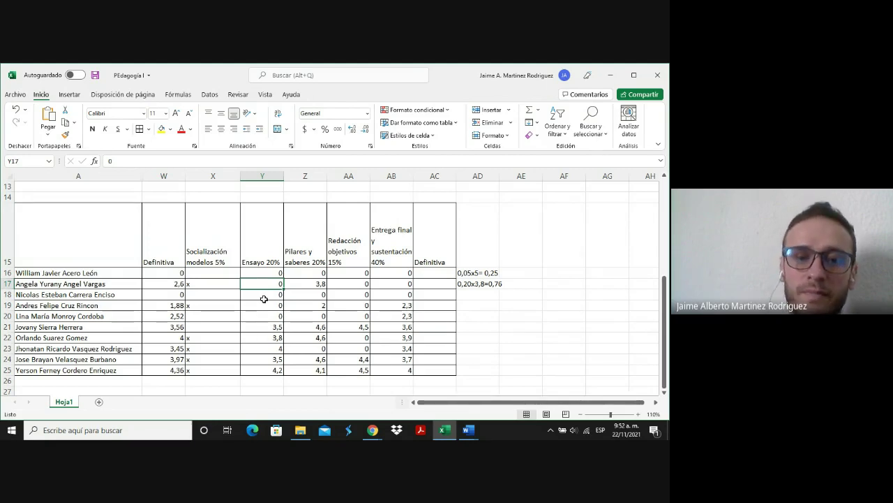
click(259, 325)
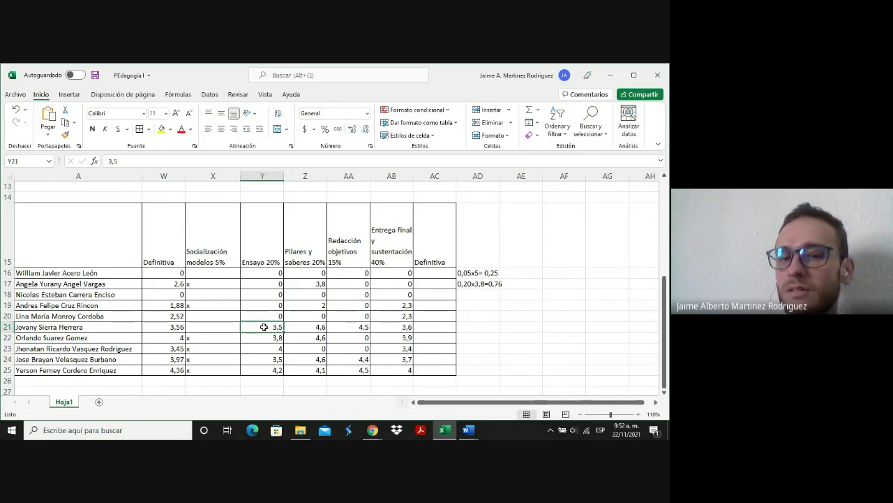
click(318, 327)
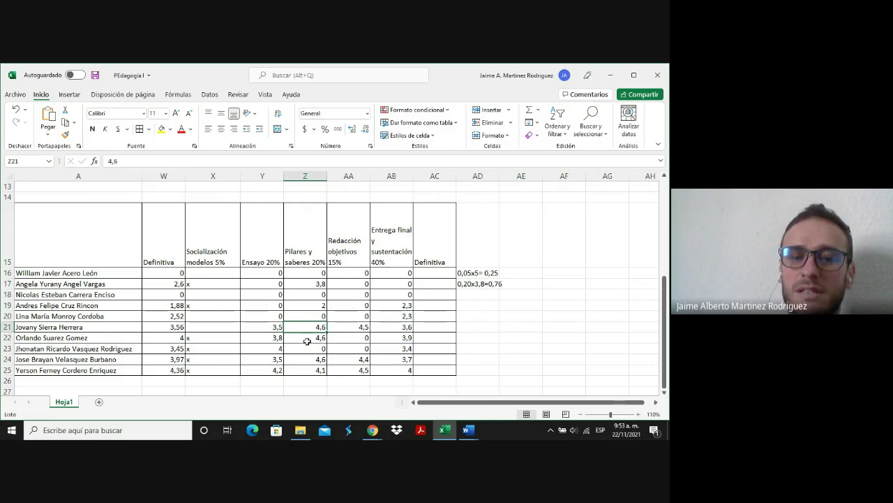
click(349, 327)
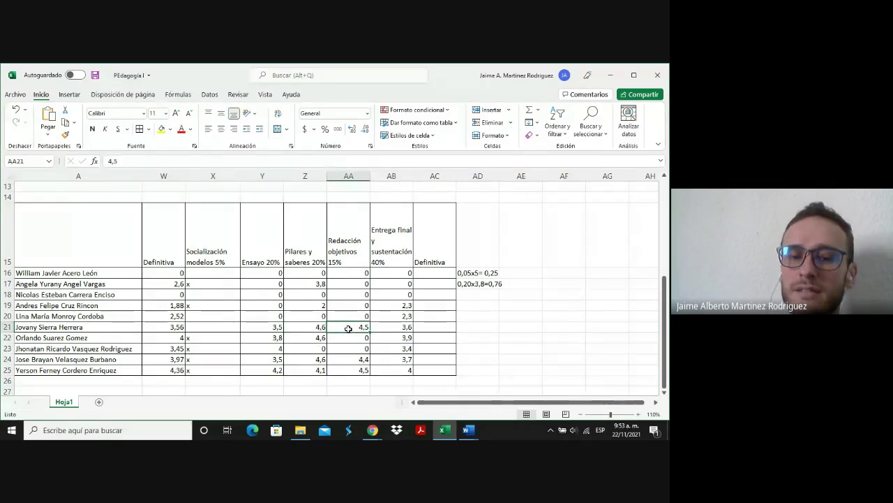
click(374, 328)
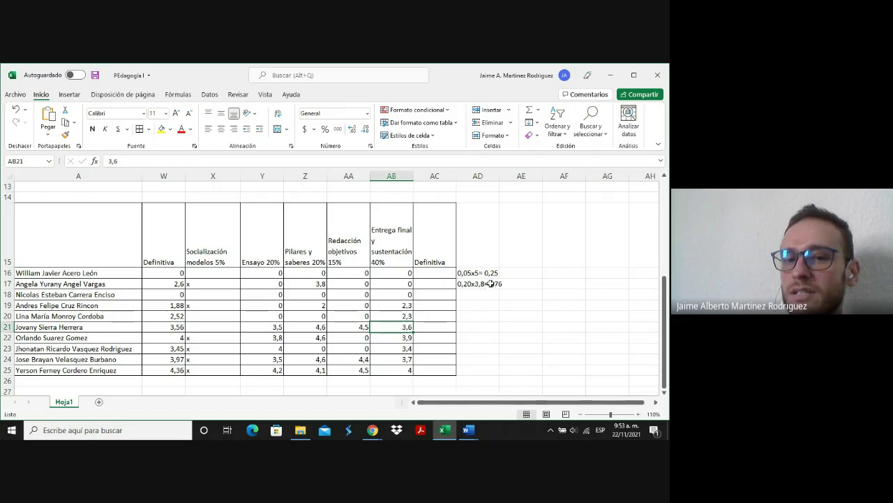
click(486, 285)
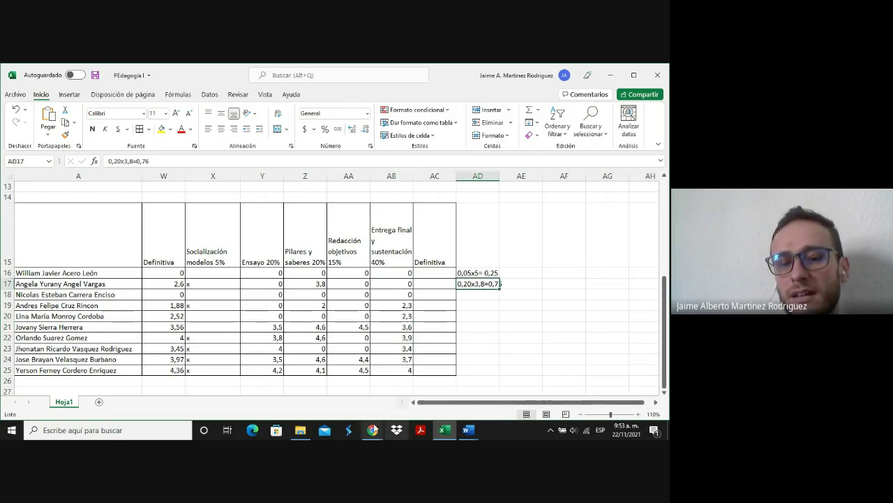
Step: Switch to the Google Meet call in Chrome to check the participants, and return to the Excel gradebook
mouse_move(374, 429)
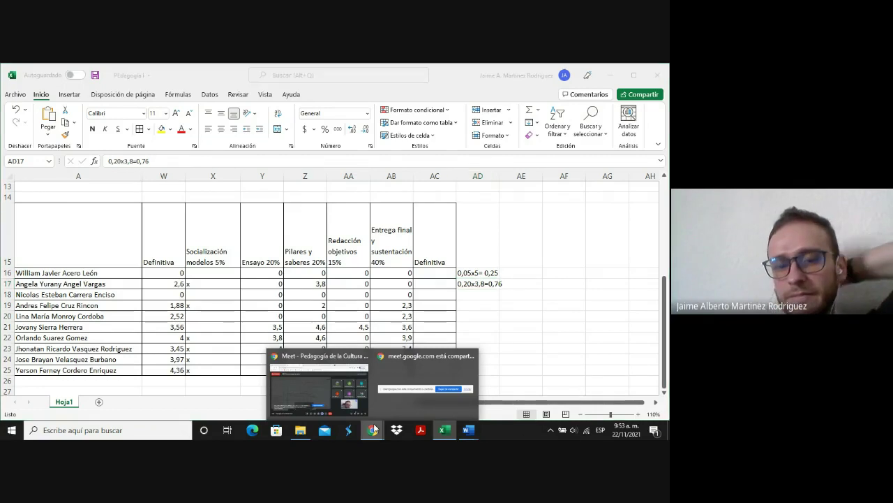
click(336, 411)
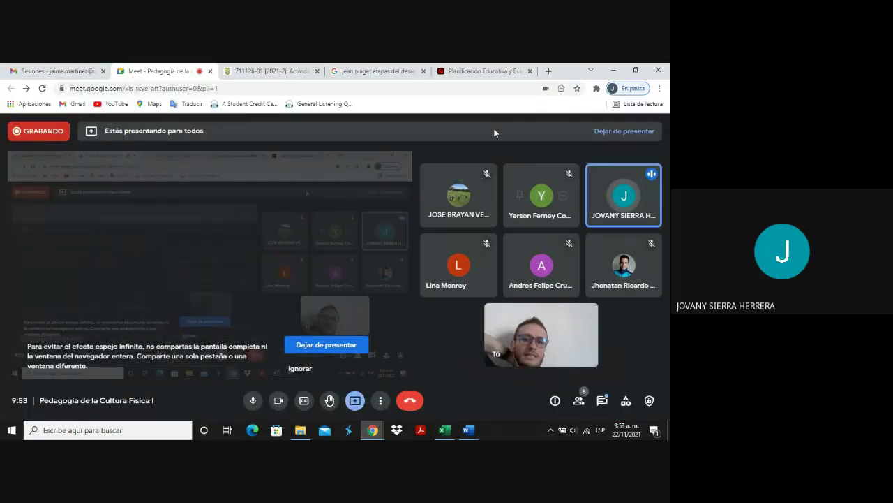
click(444, 429)
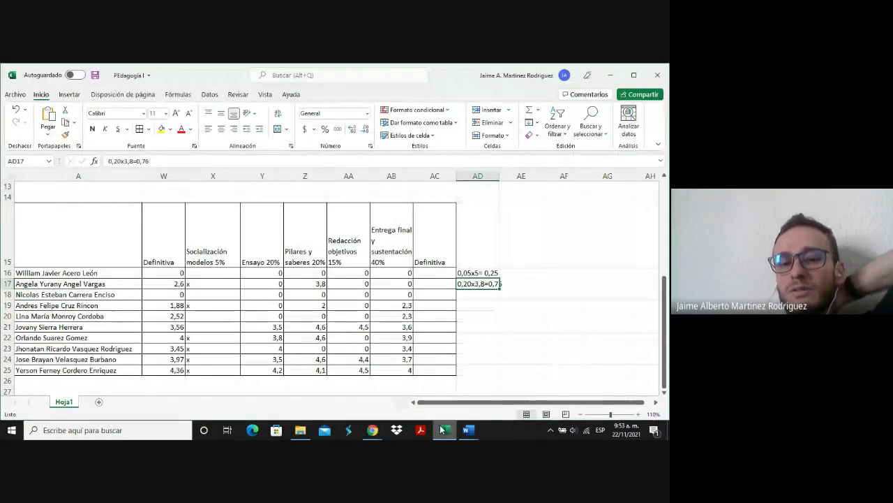
Step: Examine the row 19 grades from Ensayo to Entrega final y sustentación and the Definitiva cell AC19
click(435, 293)
click(438, 305)
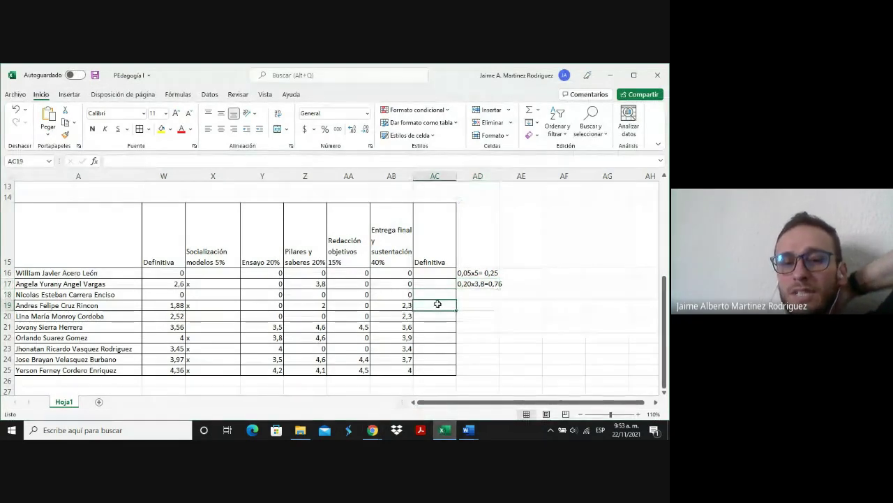
click(258, 306)
key(shift+Right)
key(shift+Right)
key(shift+Right)
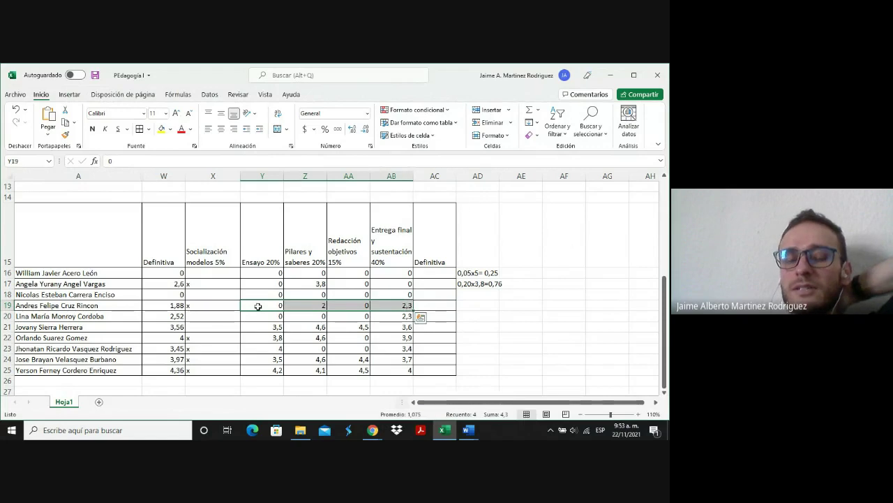
click(477, 307)
click(452, 305)
Step: Check the Google Meet call in Chrome again, return to the Excel gradebook and enlarge the sheet view to 120%
mouse_move(373, 429)
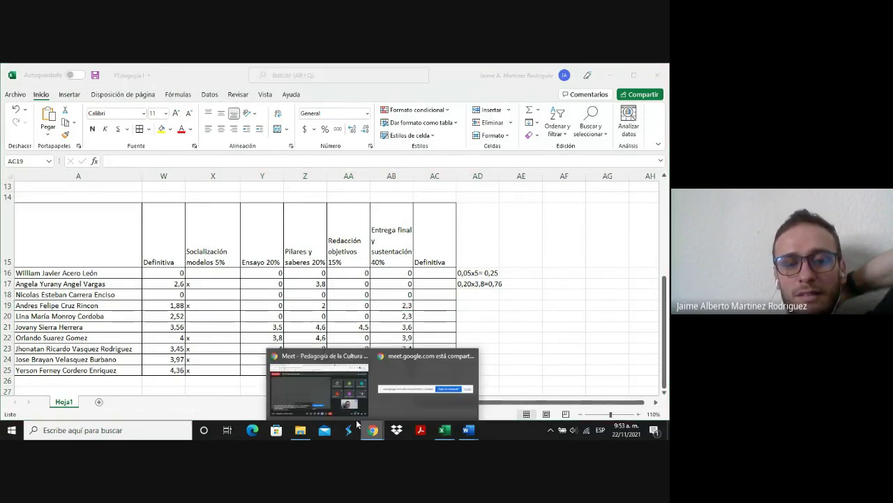
click(321, 366)
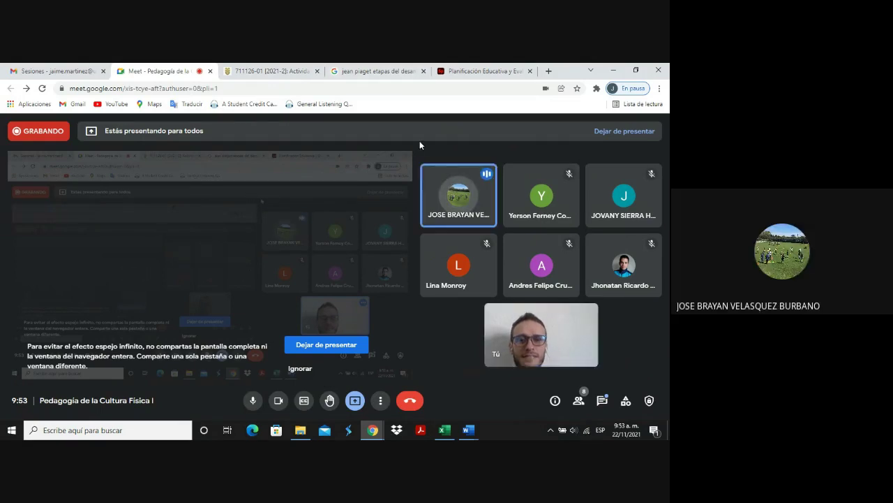
click(444, 428)
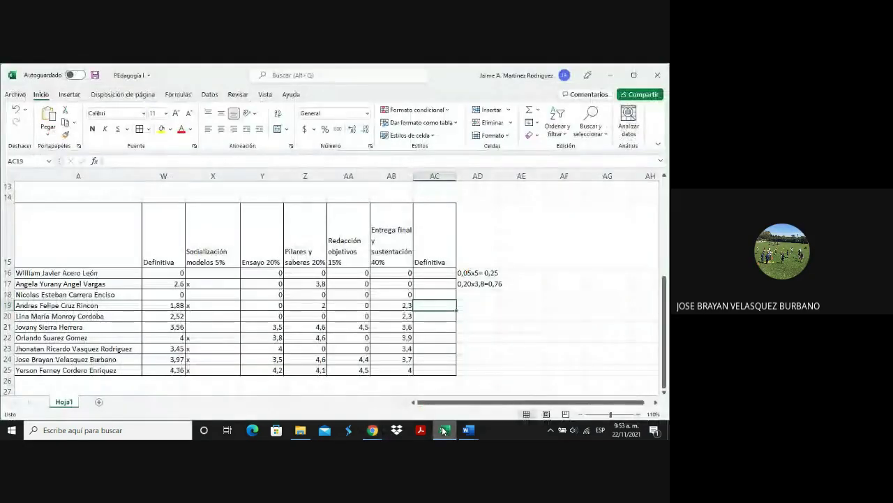
click(637, 415)
click(665, 393)
click(665, 393)
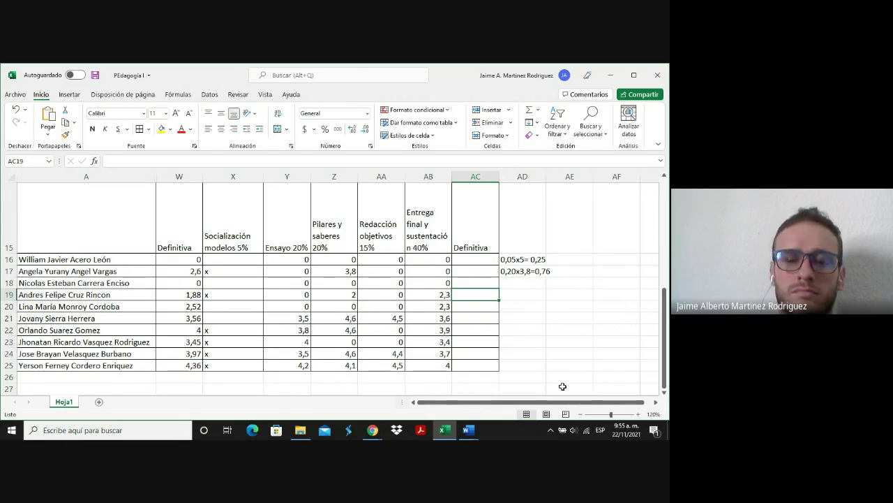
Step: Switch to the Google Meet call, turn off the camera and return to the Excel gradebook
click(372, 431)
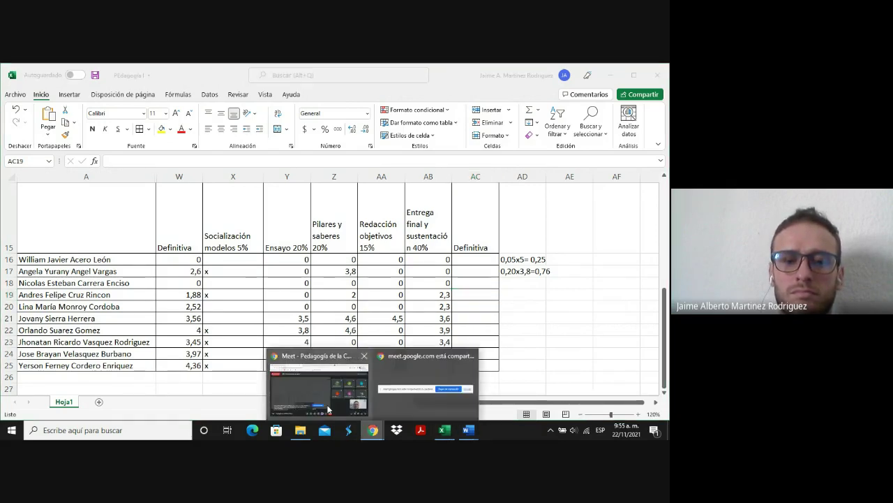
click(318, 371)
click(282, 403)
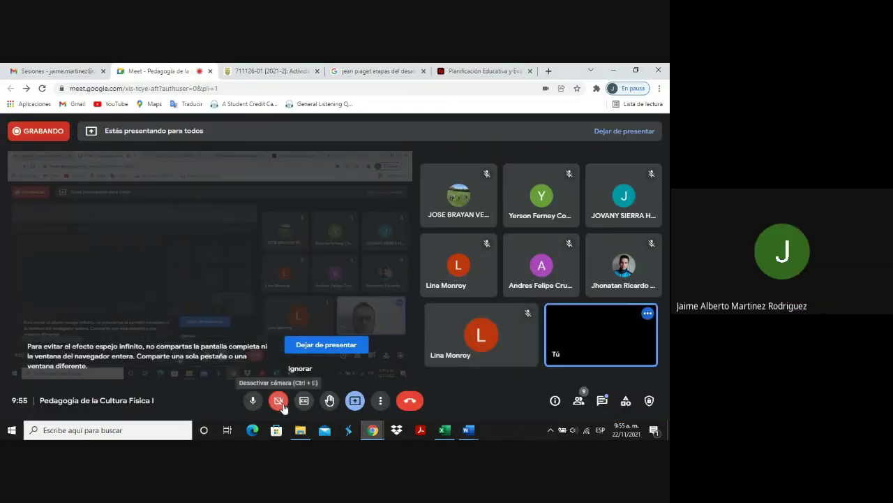
click(435, 426)
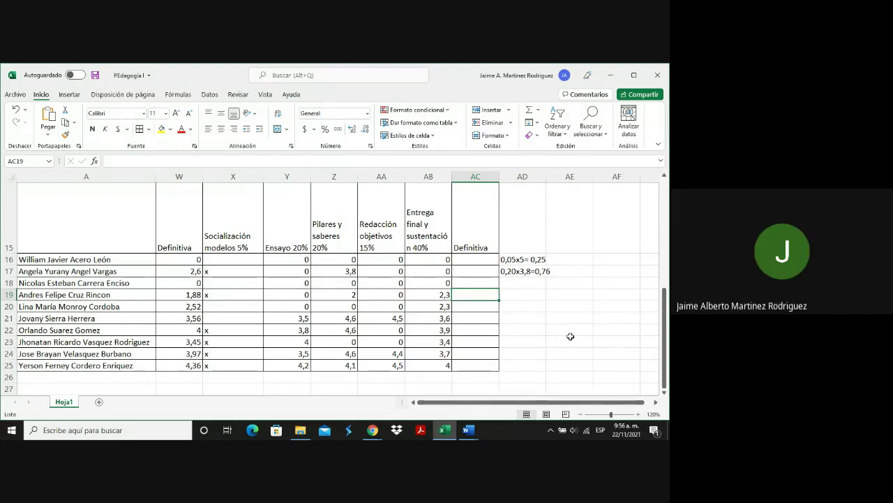
Step: Enter 3,73 as the Definitiva grade in cell AC21
click(481, 320)
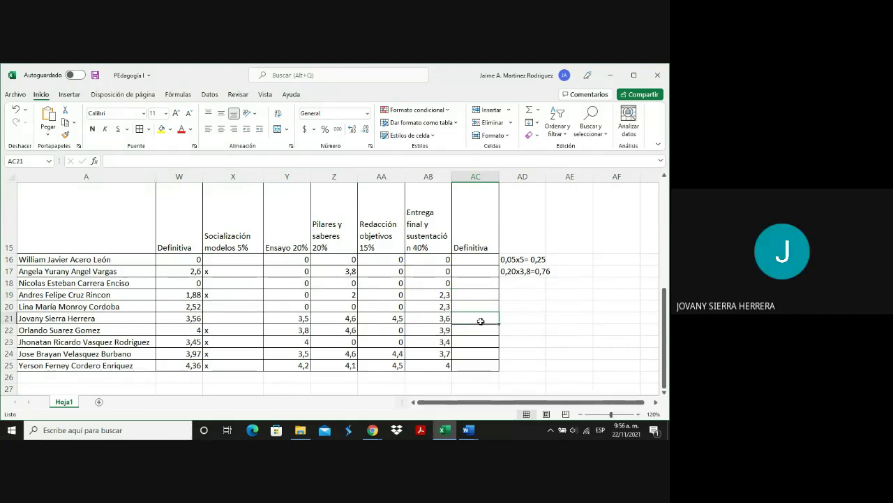
text(3,7)
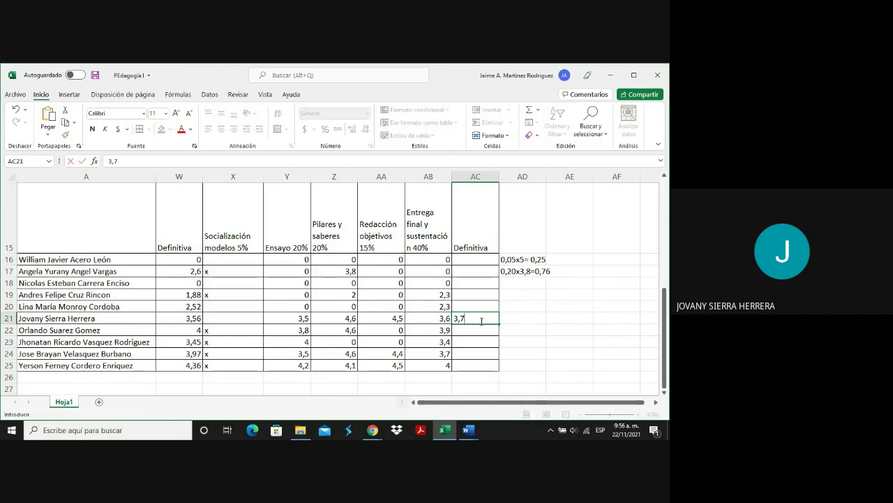
key(ctrl+Return)
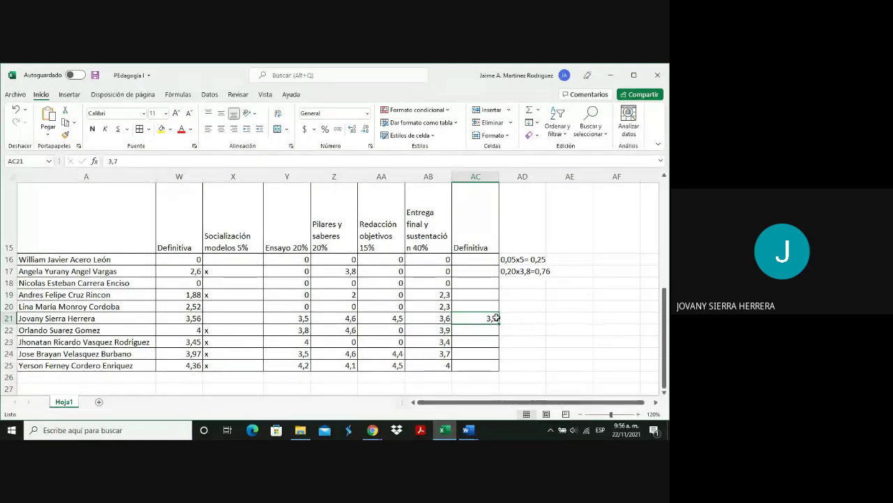
click(127, 162)
text(3)
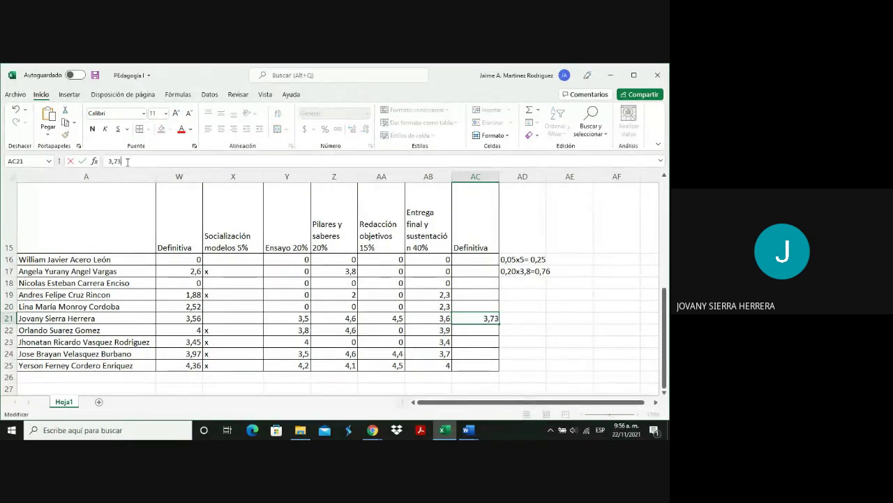
click(473, 318)
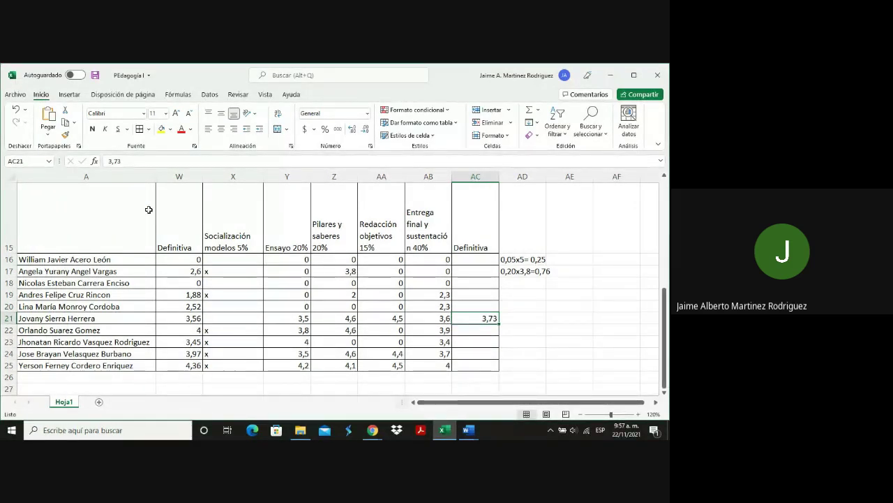
Step: Reveal the hidden grade columns between A and W, back to the 2do corte column J
drag(160, 180, 204, 180)
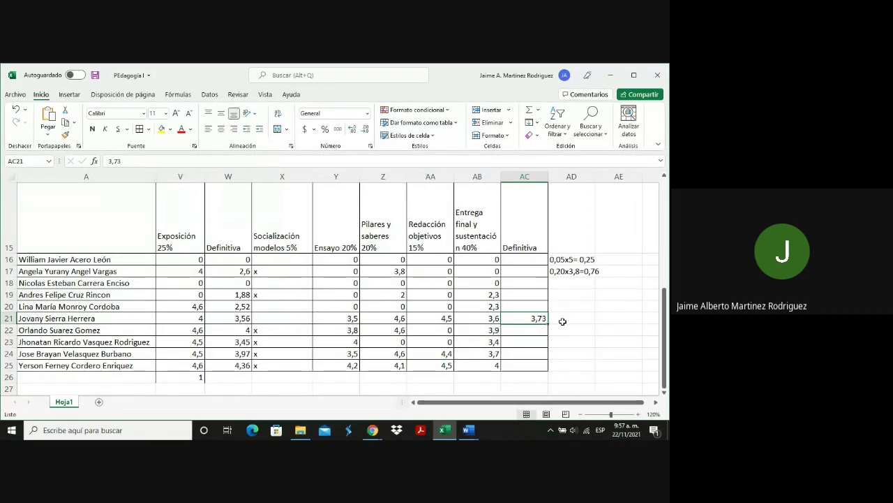
drag(161, 180, 197, 185)
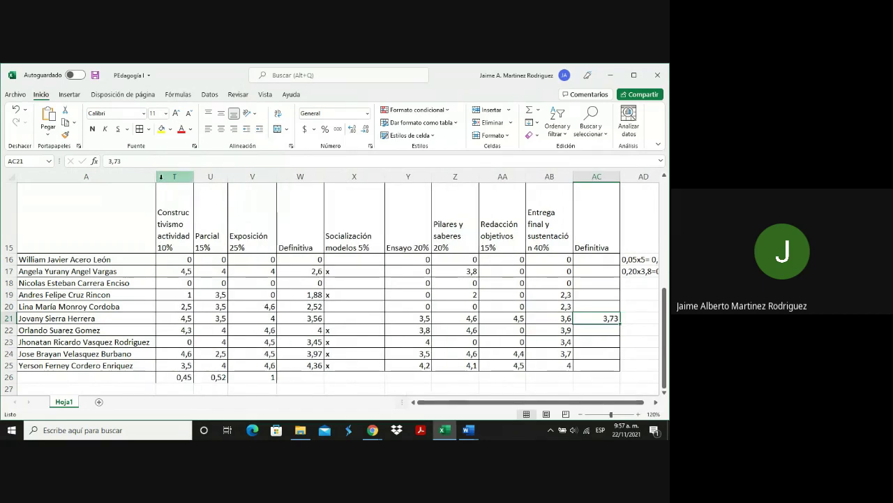
mouse_move(158, 177)
mouse_down()
mouse_move(199, 177)
mouse_move(199, 185)
mouse_move(161, 177)
mouse_move(187, 182)
mouse_move(159, 186)
mouse_move(192, 186)
mouse_move(164, 177)
mouse_move(184, 180)
mouse_up()
click(167, 177)
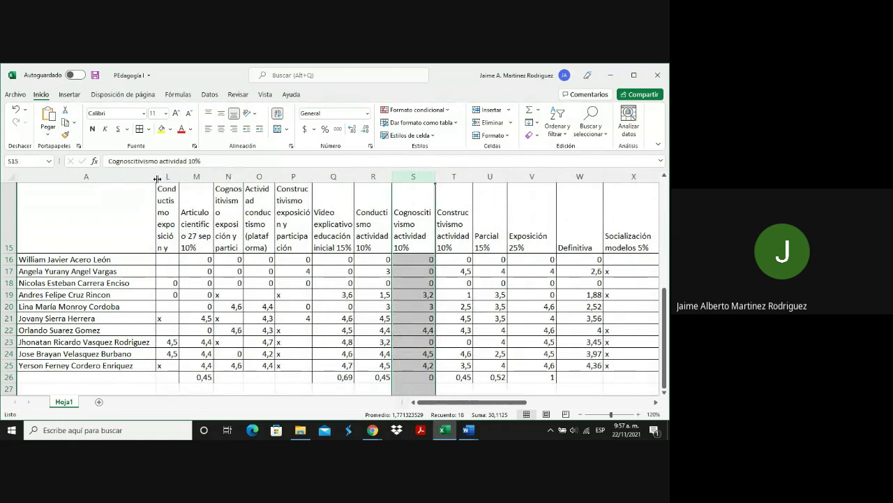
drag(157, 179, 198, 183)
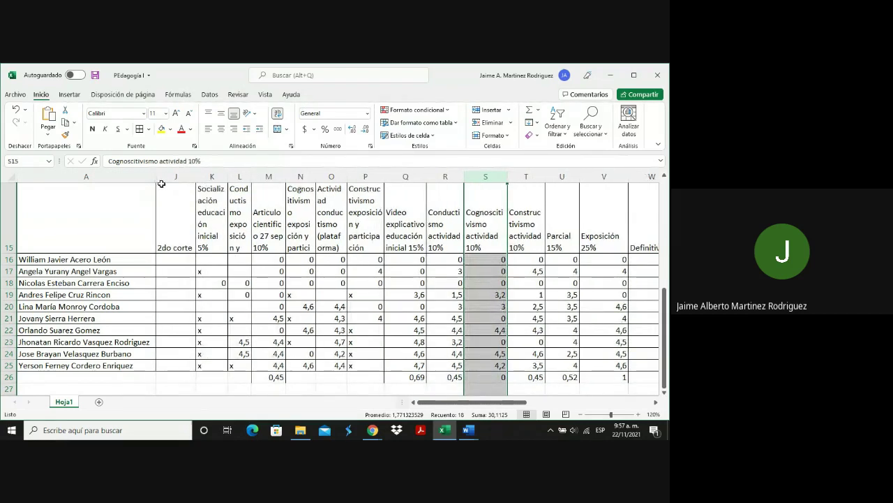
Step: Hide columns J to V so the Definitiva columns I and W sit side by side
drag(159, 180, 503, 177)
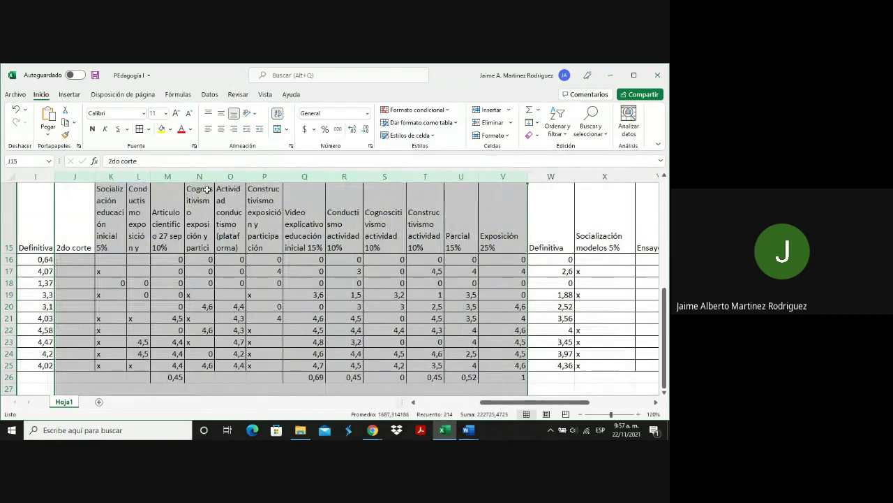
right_click(208, 190)
click(248, 340)
click(413, 402)
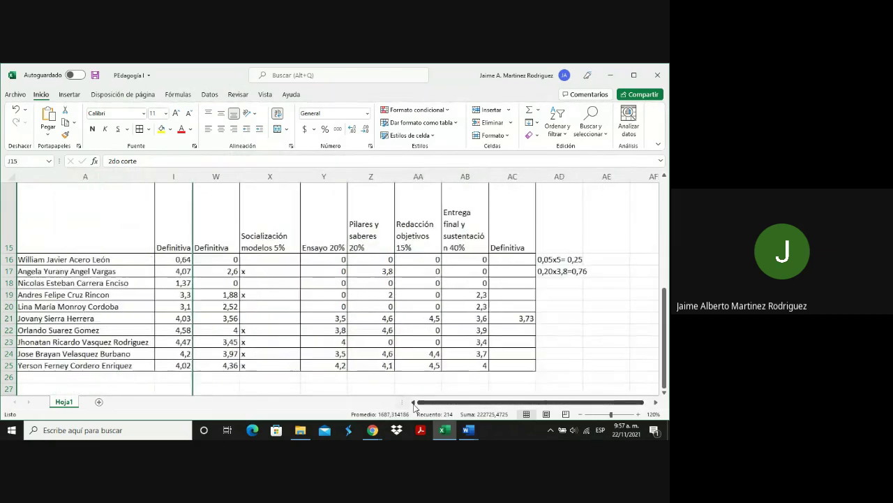
Step: Check the three Definitiva grades in row 21 and write the first weighting, 0,30x 4,03, in cell AD21
click(184, 316)
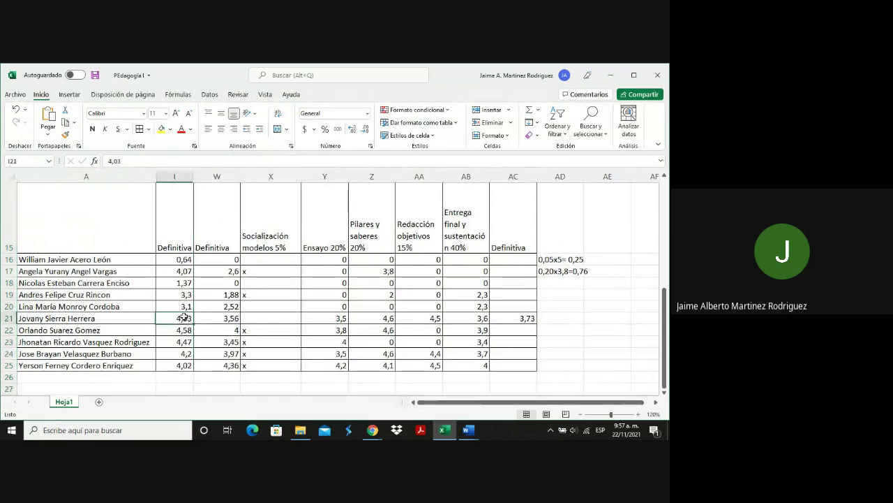
click(231, 318)
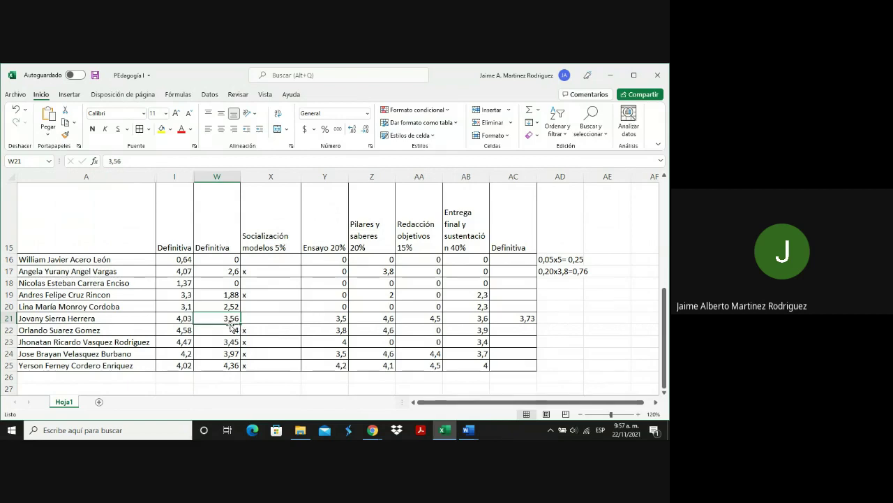
click(522, 320)
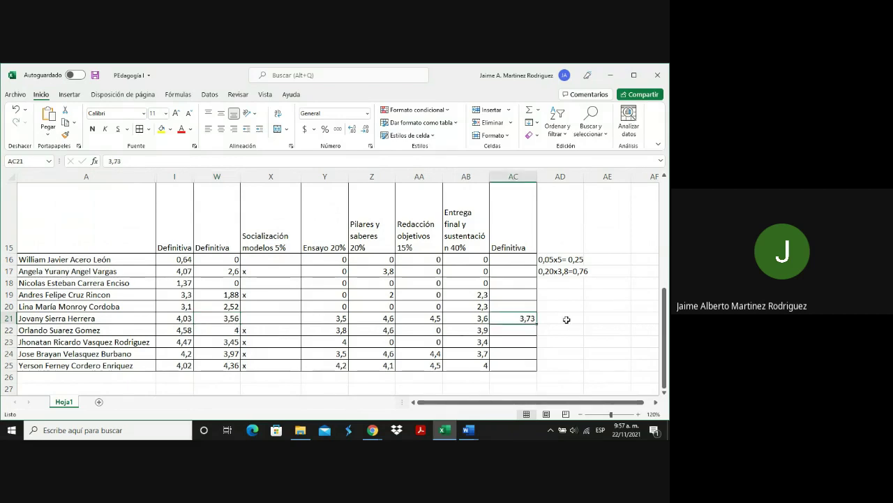
click(567, 319)
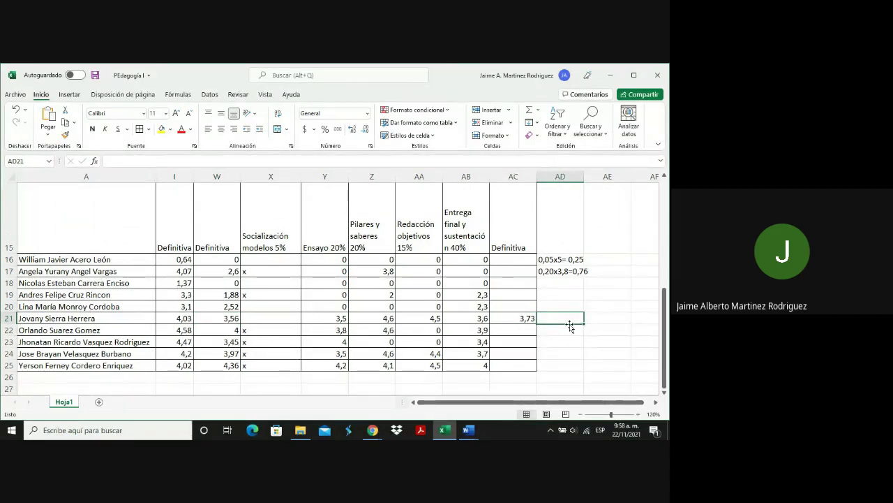
text(0,)
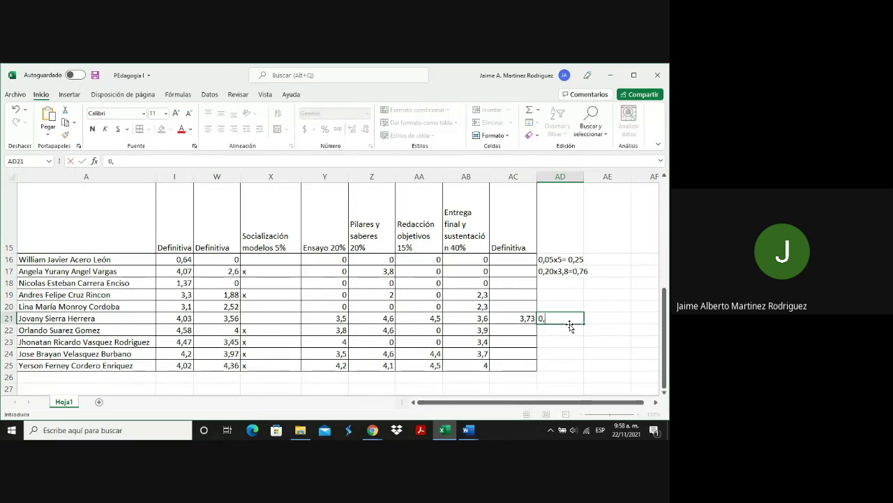
text(30x 4,03)
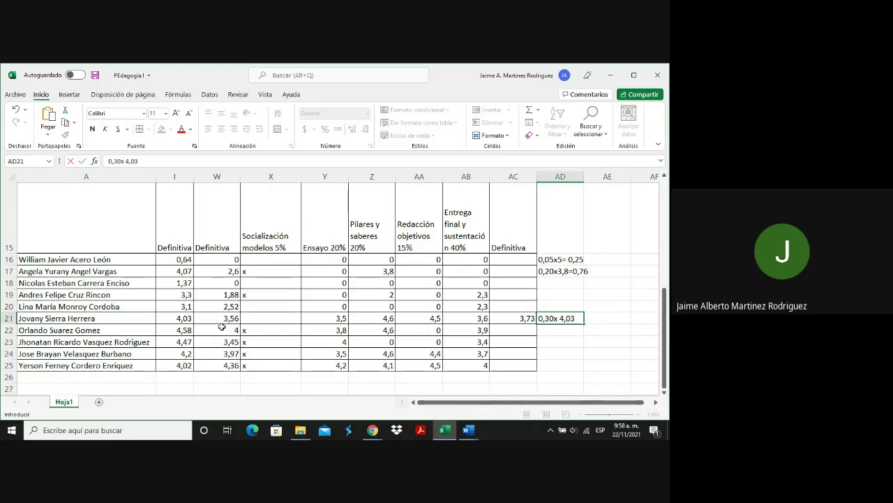
key(Return)
Step: Write the second weighting, 0,30x3,56, in cell AD22
text(0)
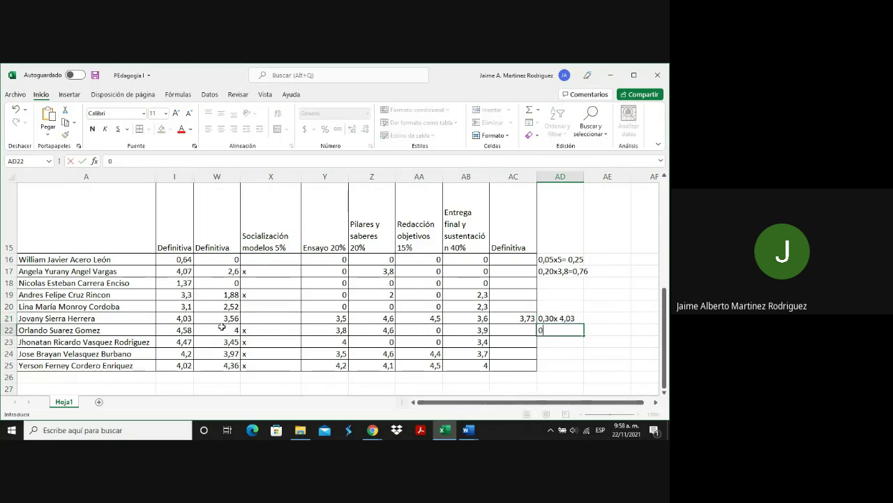
text(,30x)
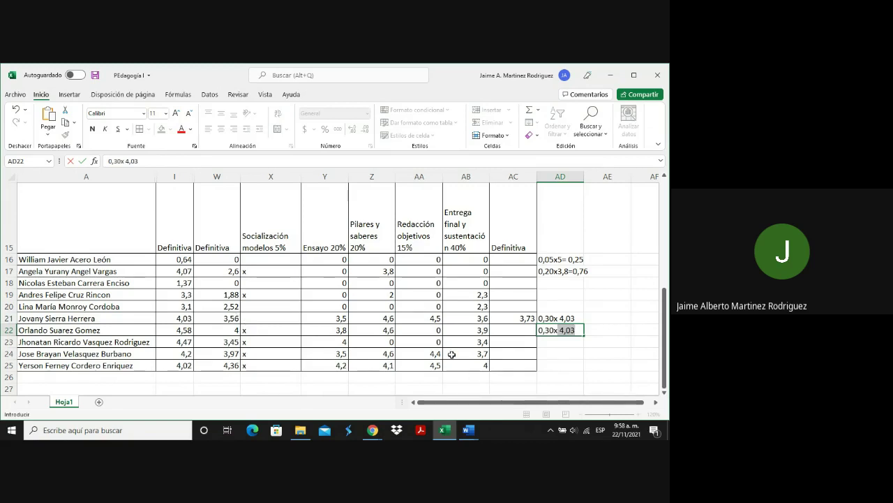
text(3,56)
key(Return)
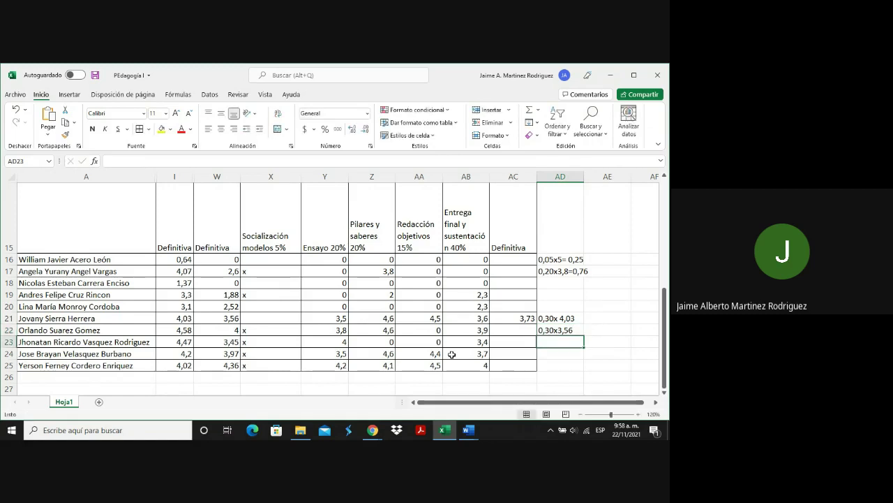
Step: Write the third weighting, 0,40x3,73, in cell AD23 and review the weightings in AD22 and AD21
text(0,40x40)
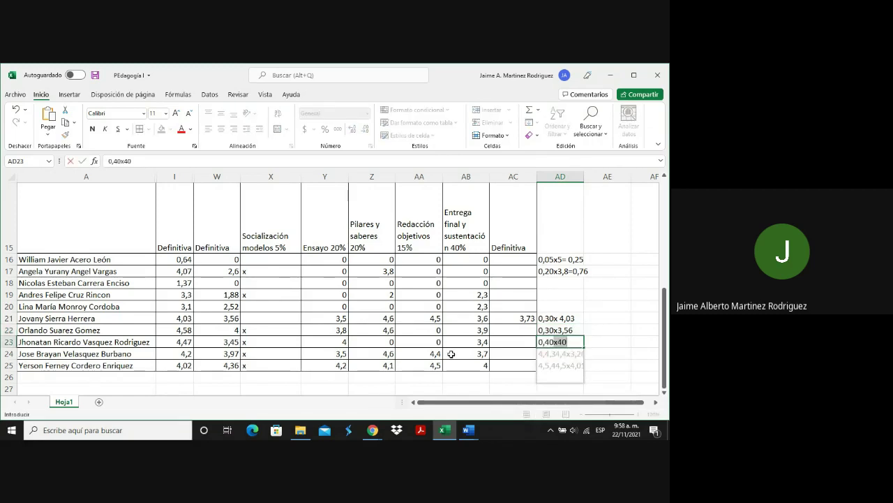
text(4)
key(BackSpace)
key(BackSpace)
text(3,73)
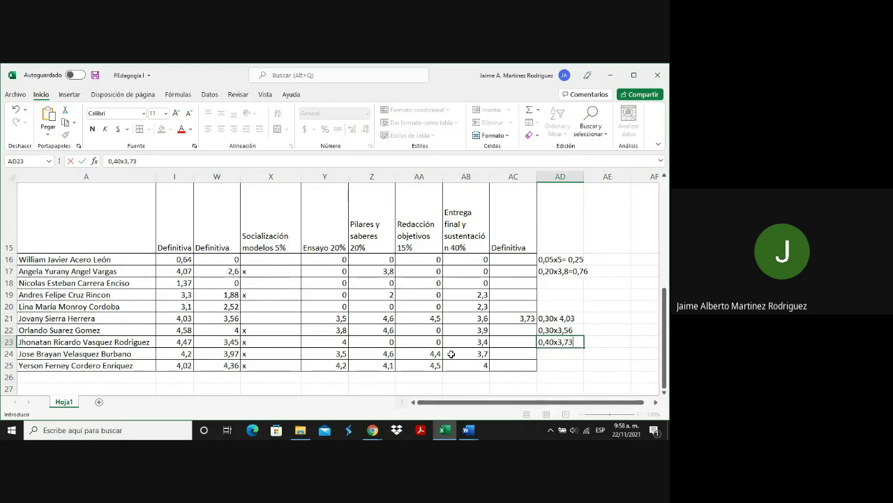
click(572, 330)
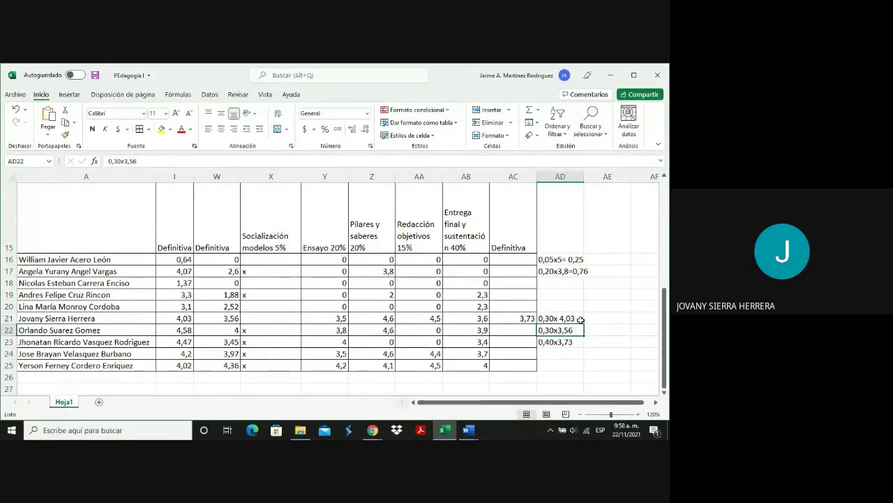
click(580, 319)
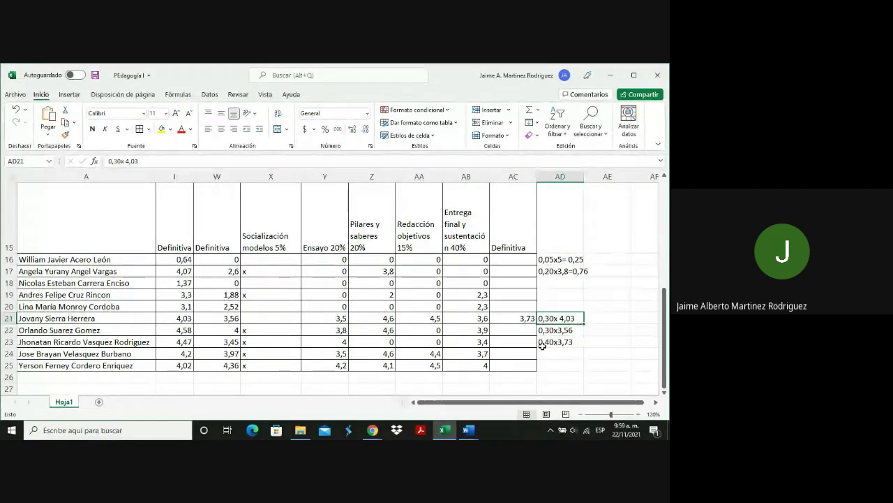
Step: Switch to the Google Meet call in Chrome to check the participants and return to the Excel gradebook
mouse_move(372, 430)
click(328, 387)
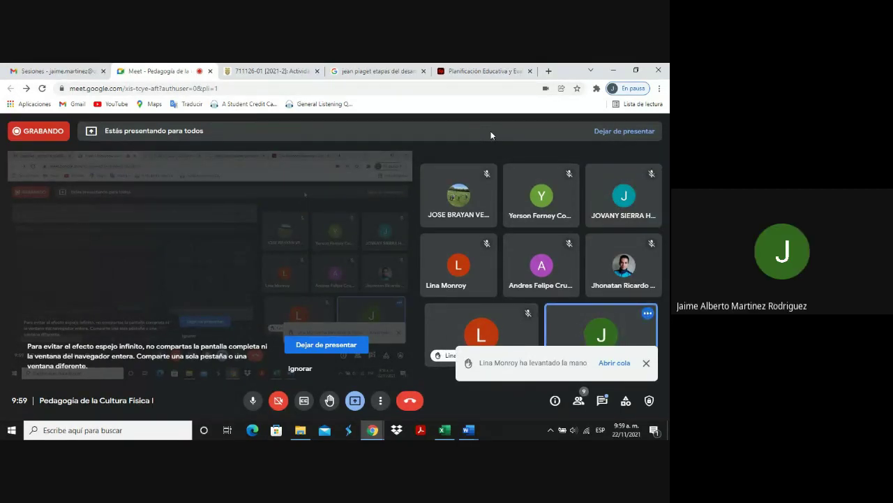
click(445, 430)
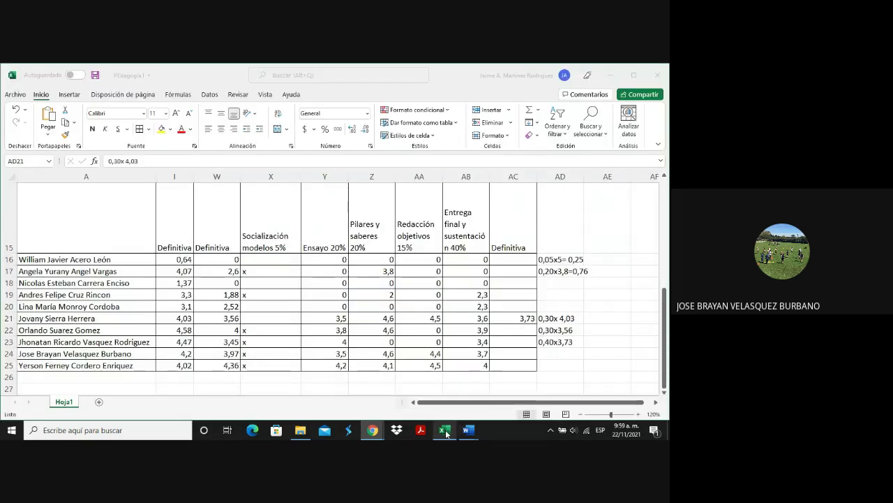
Step: Enter 4,1 as the Definitiva grade in cell AC24
click(516, 351)
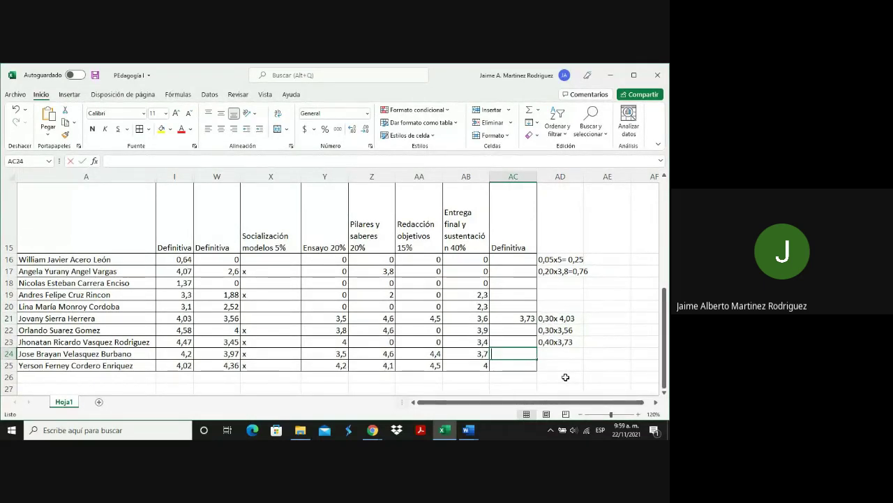
text(4,1)
key(Tab)
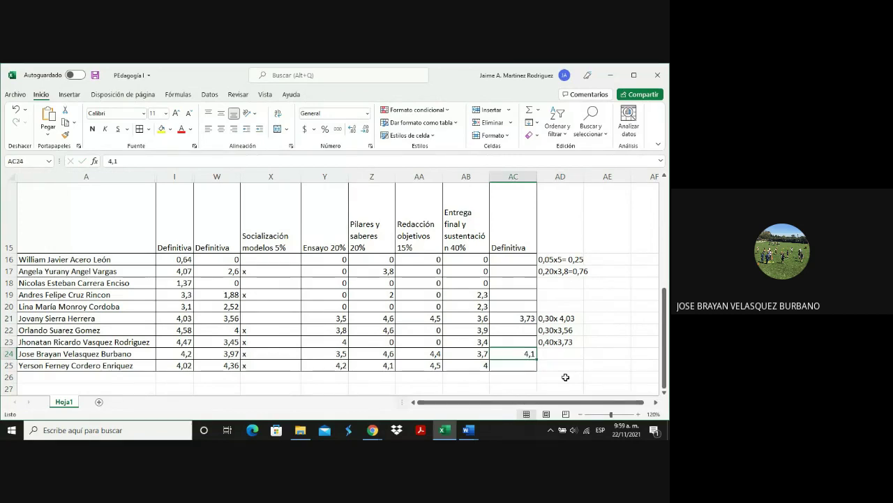
Step: Examine rows 22 to 24 across the Redacción objetivos, Entrega final y sustentación and Definitiva columns
key(Up)
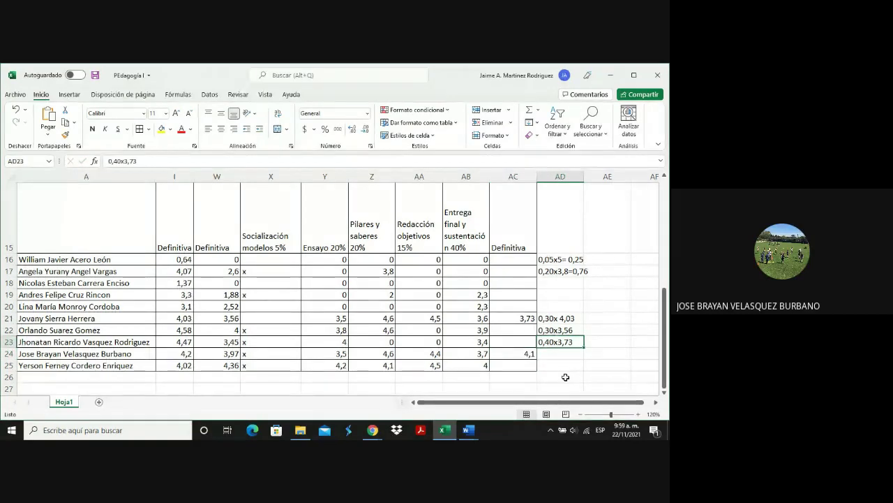
key(Left)
key(Up)
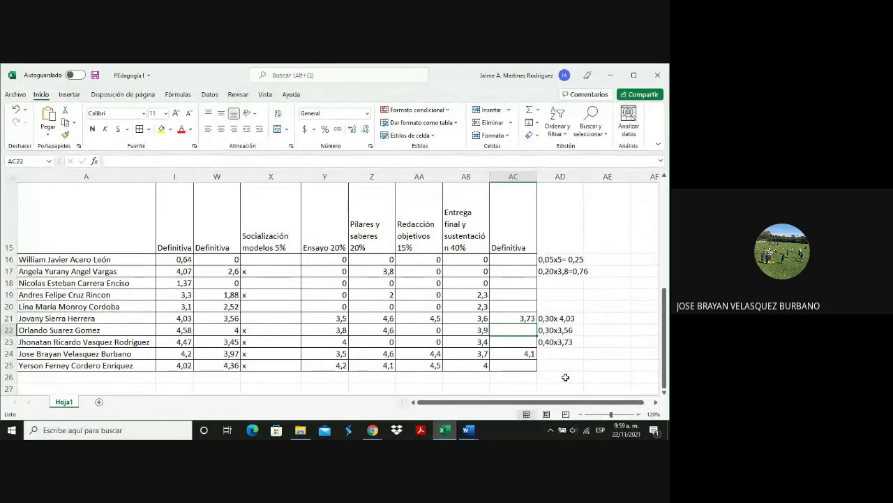
key(Left)
key(Left)
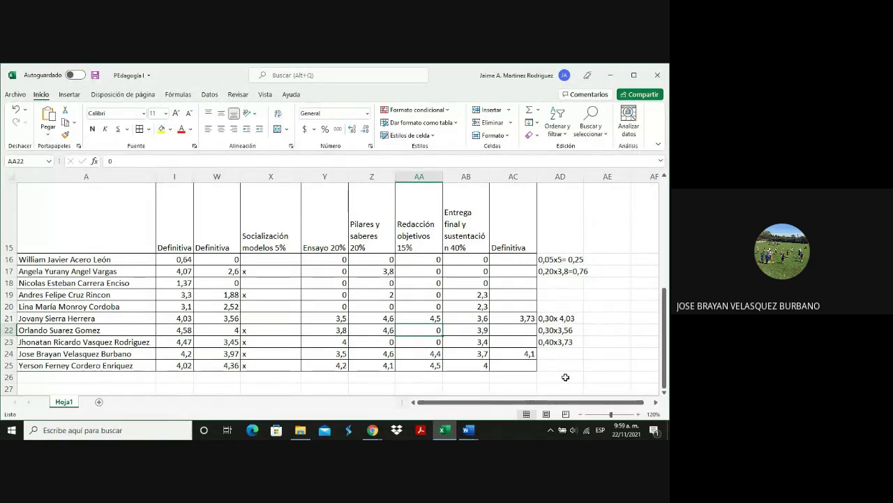
key(Right)
key(Right)
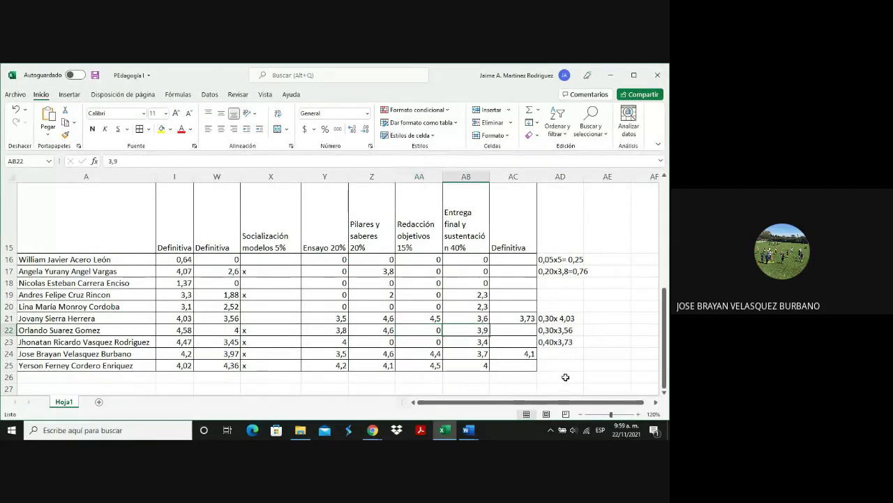
key(Down)
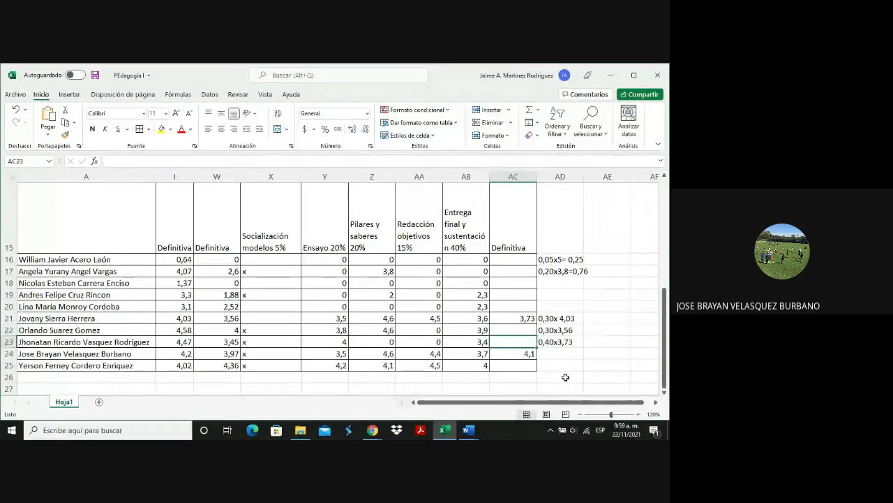
key(Down)
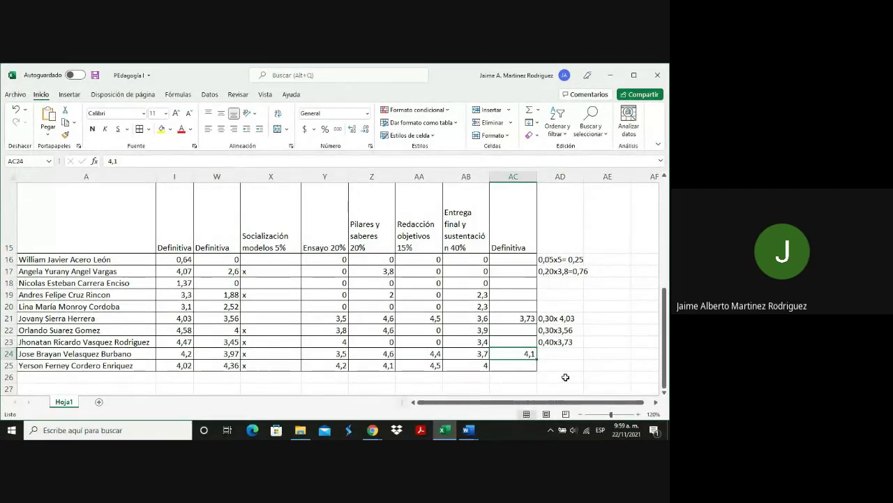
Step: Clear the three weighting notes in cells AD23, AD22 and AD21 and go back to the Definitiva grade in AC24
key(Right)
key(Up)
key(BackSpace)
key(Up)
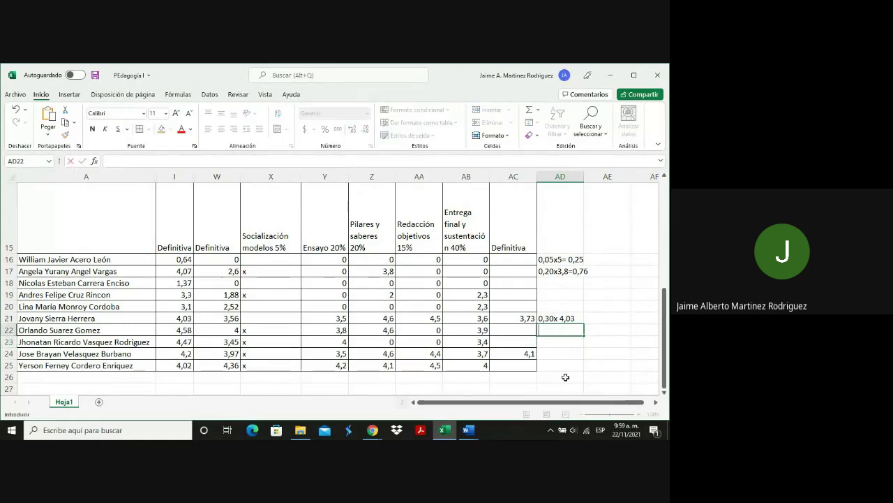
key(BackSpace)
key(Up)
key(BackSpace)
key(Up)
key(Up)
key(Up)
key(Down)
key(Down)
key(Down)
key(Down)
key(Down)
key(Down)
key(Left)
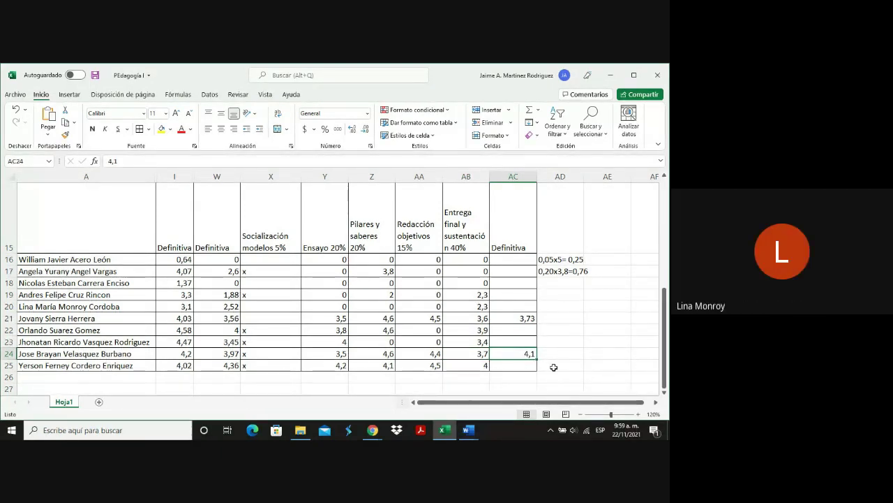
Step: Switch to the Google Meet call in Chrome to see who is asking to speak and return to the Excel gradebook
click(376, 428)
click(358, 404)
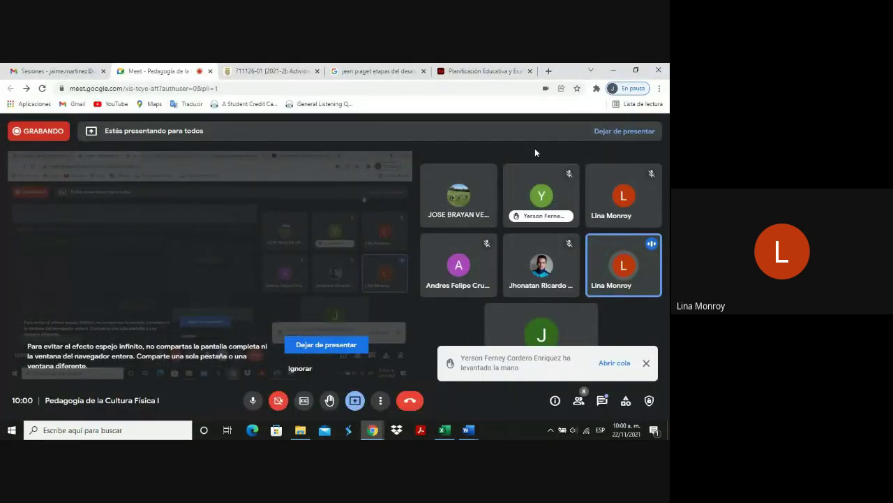
click(452, 435)
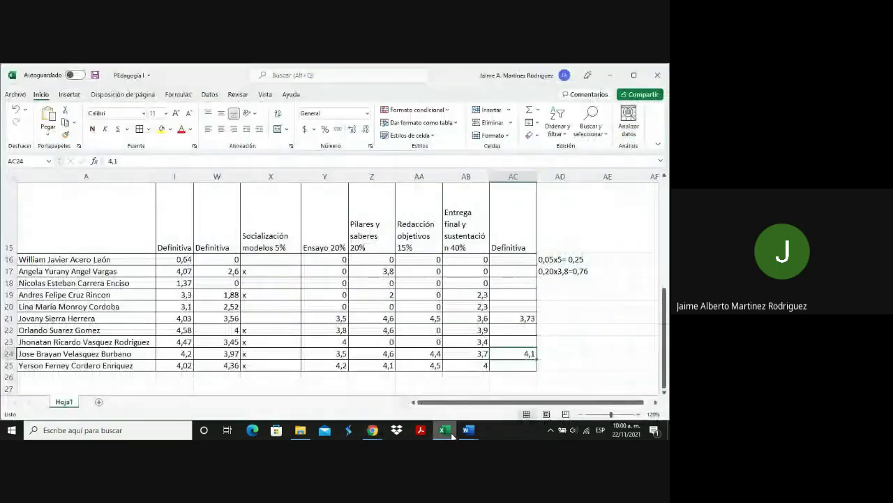
Step: Enter 4,18 as the Definitiva grade in cell AC25
click(532, 366)
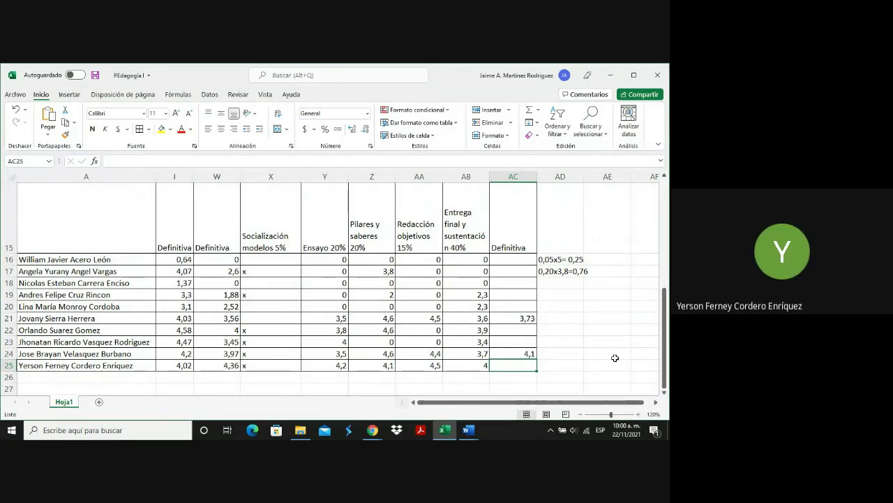
text(4,18)
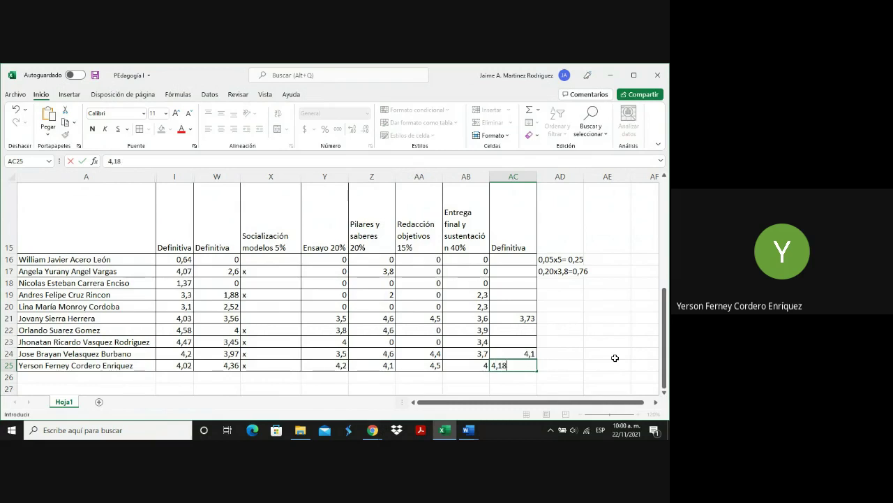
key(ctrl+Return)
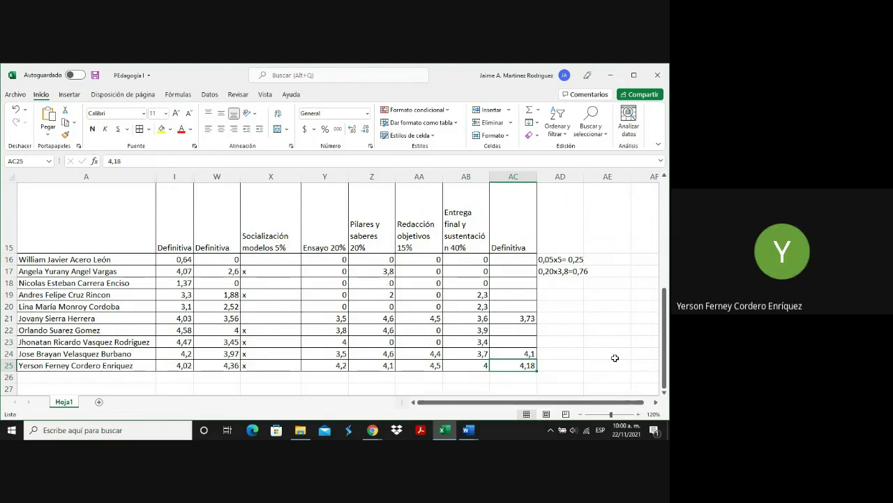
Step: Examine the last Definitiva column from row 25 up to row 19 for students still without a grade
key(Up)
key(Up)
key(Up)
key(Up)
key(Up)
key(Up)
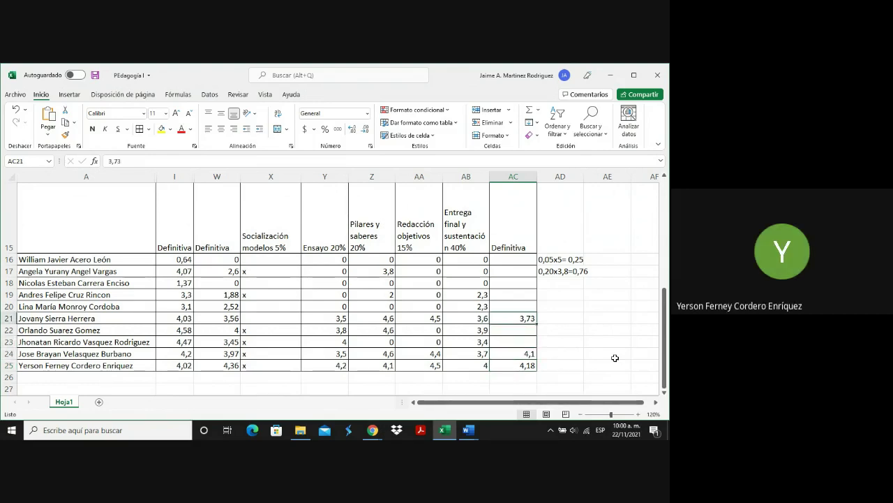
key(Down)
key(Down)
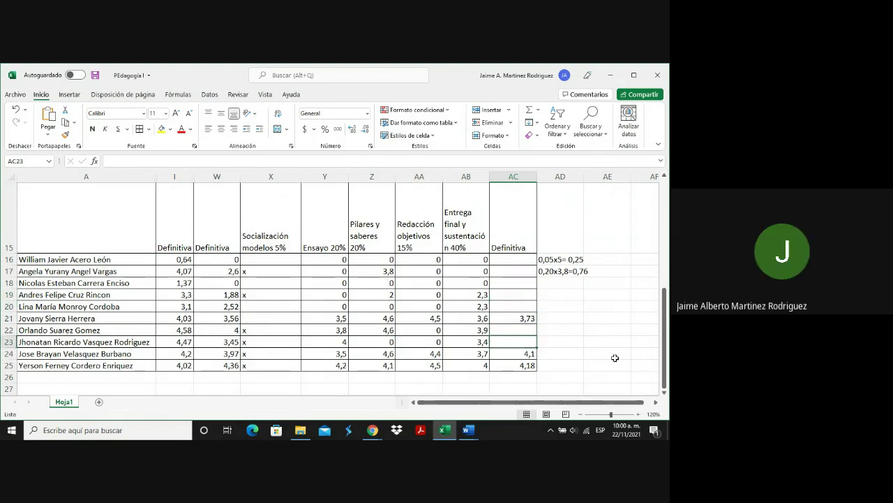
Step: Check which students are present in the Google Meet call in Chrome and return to the Excel gradebook
click(374, 430)
click(333, 400)
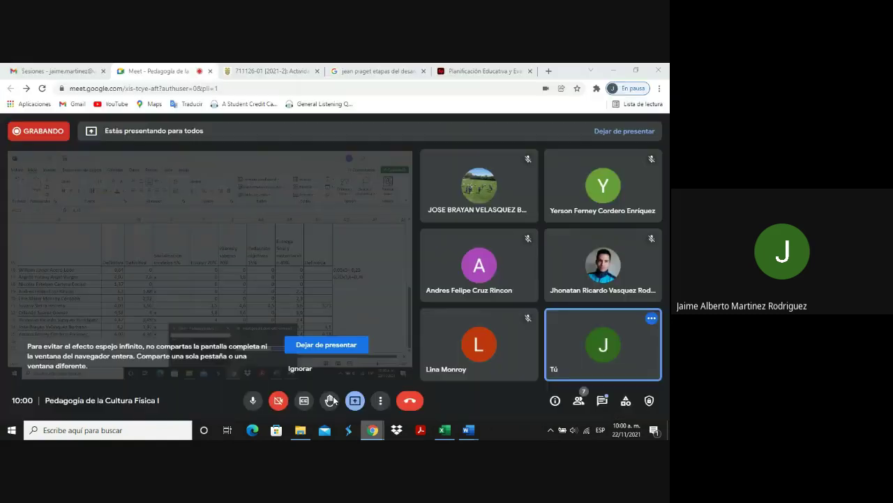
click(444, 430)
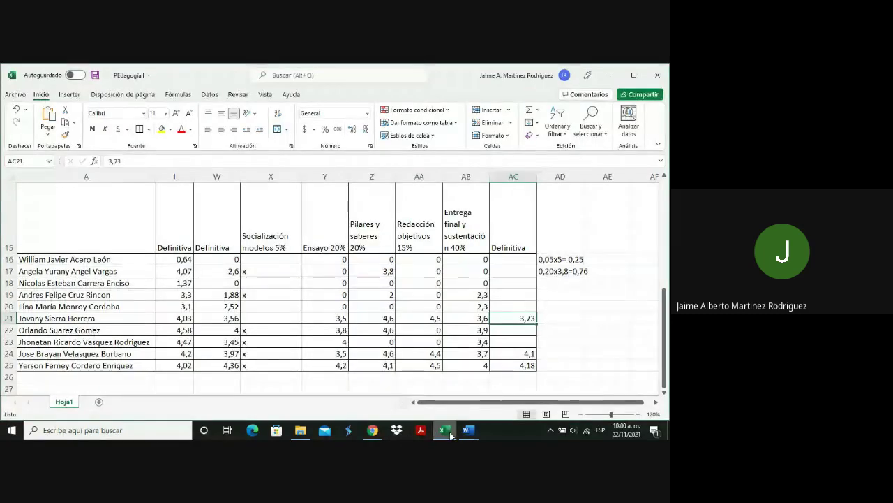
Step: Go through the last Definitiva column between rows 16 and 23 student by student, ending on the empty cell AC22
key(Up)
key(Up)
key(Up)
key(Up)
key(Up)
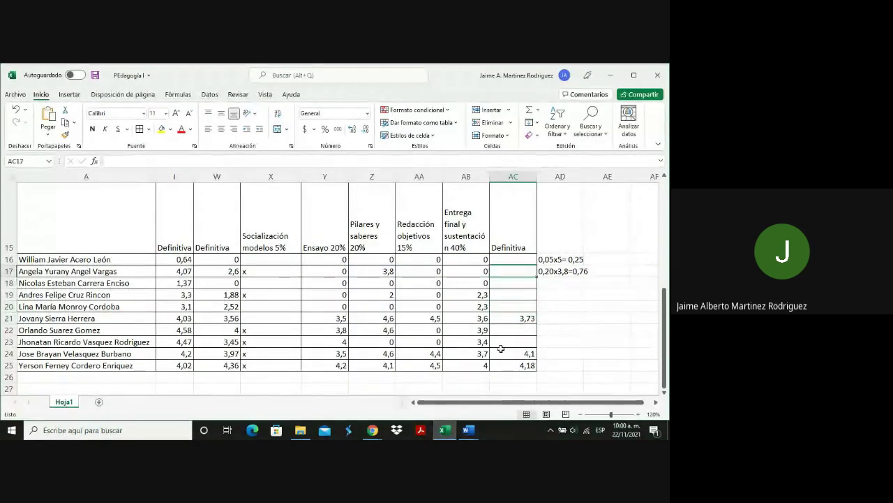
key(Down)
key(Down)
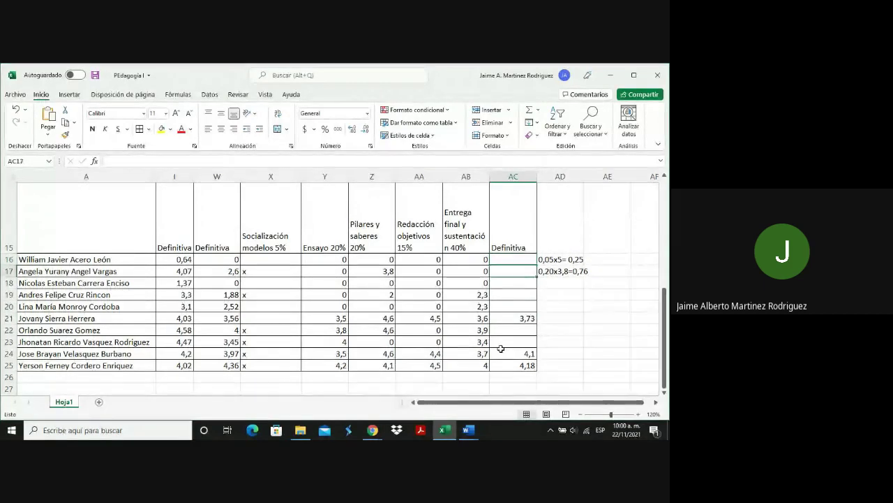
key(Down)
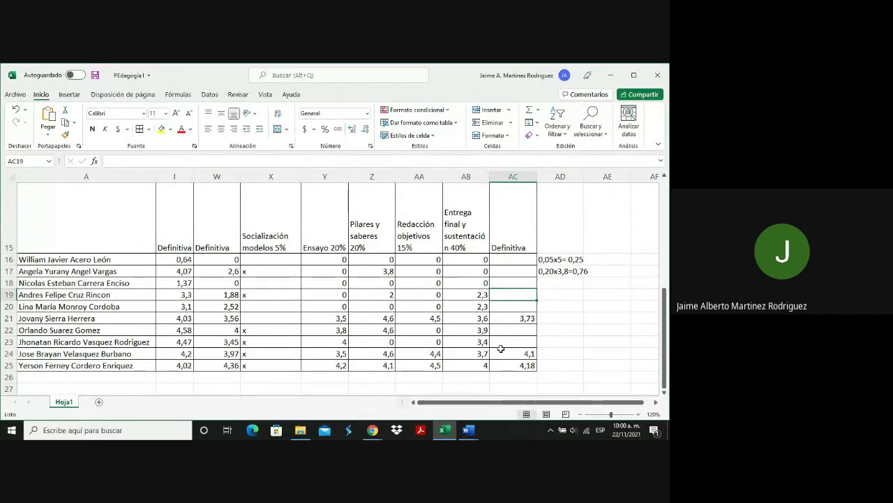
key(Down)
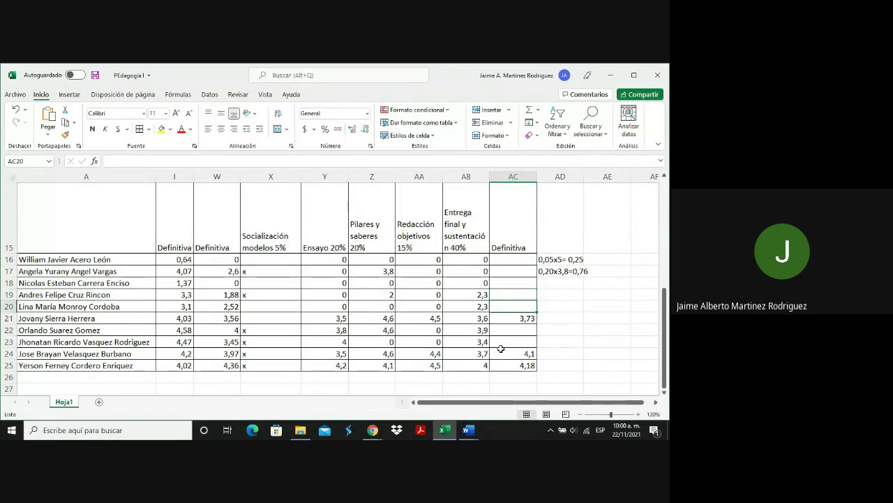
key(Up)
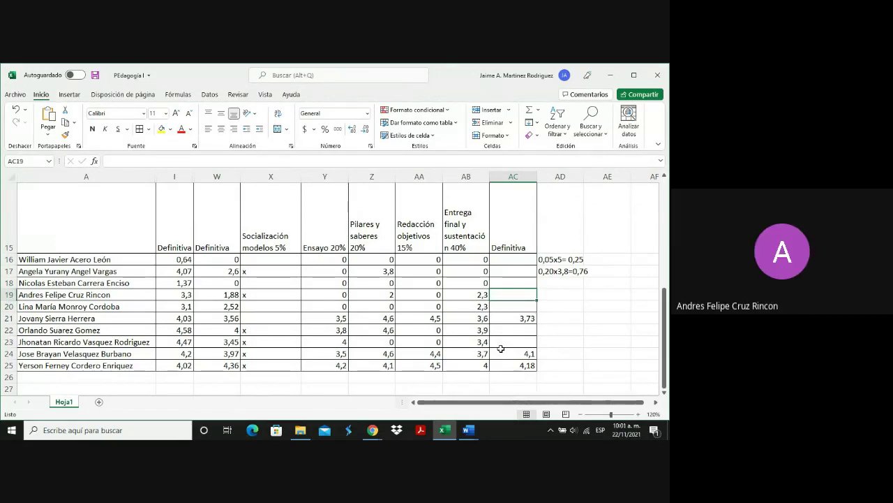
key(Down)
key(Down)
key(Down)
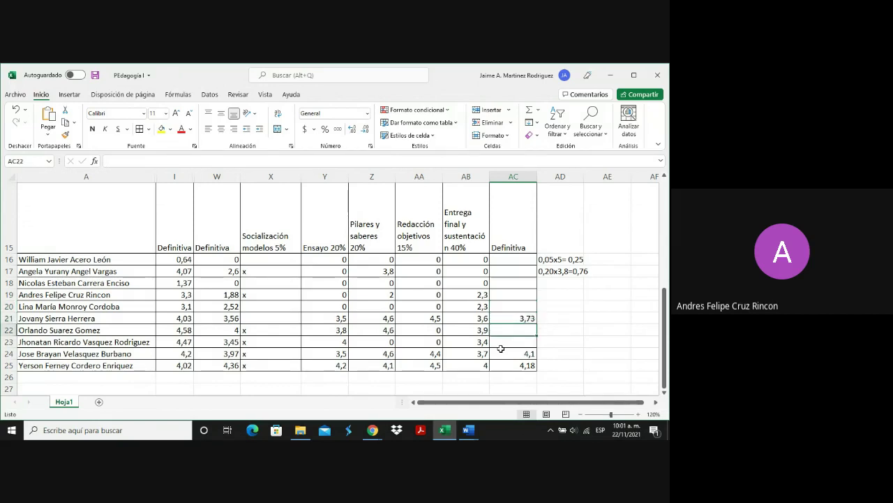
key(Down)
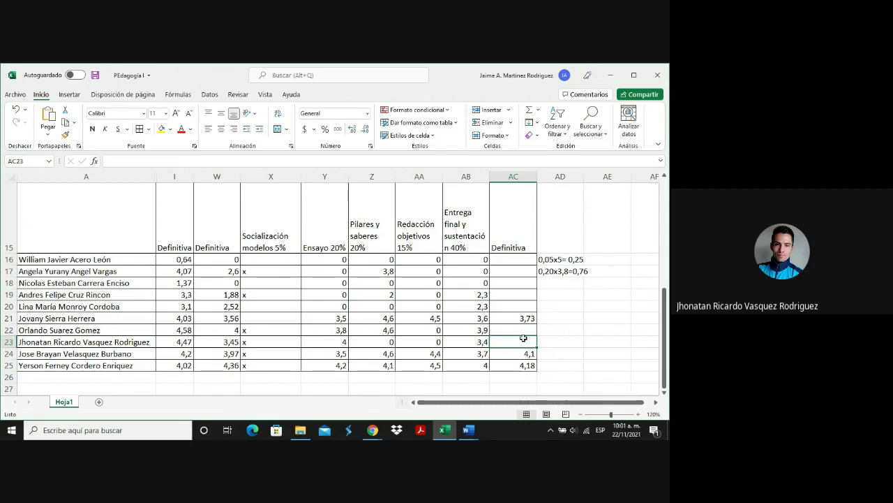
click(519, 332)
click(518, 341)
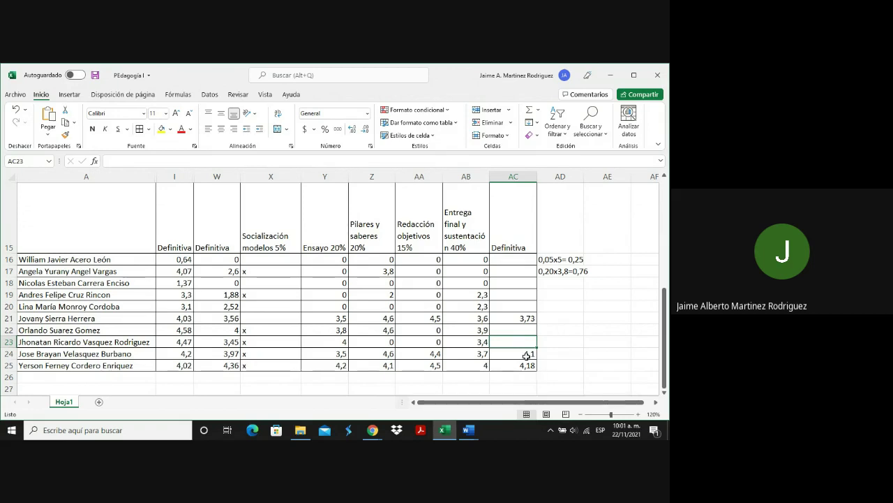
click(516, 330)
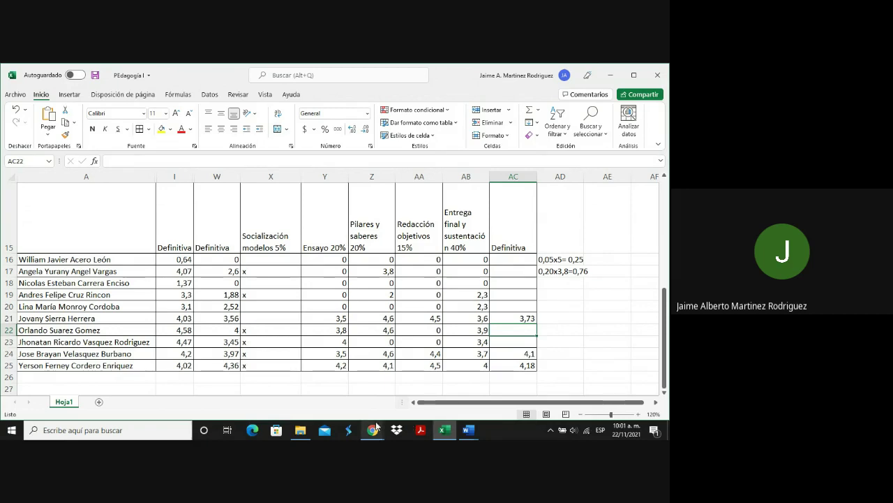
Step: Look at the Google Meet participants in Chrome again and bring the PEdagogía I workbook back up in Excel
mouse_move(469, 430)
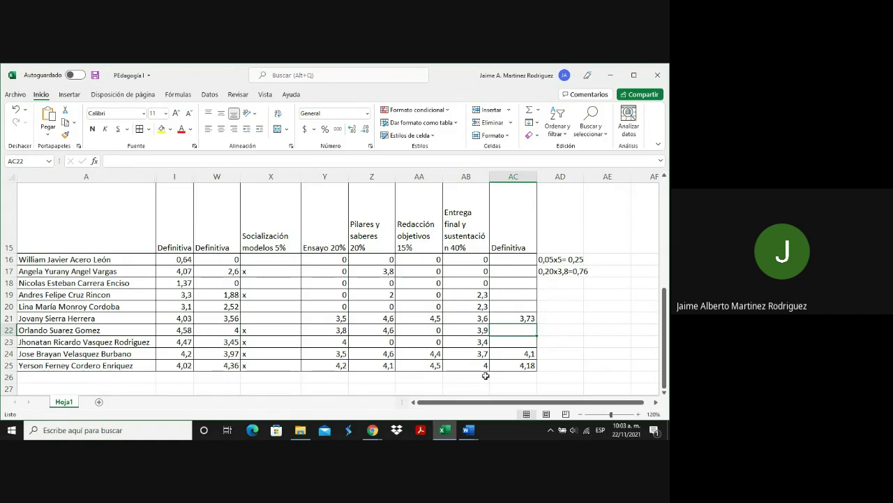
click(373, 430)
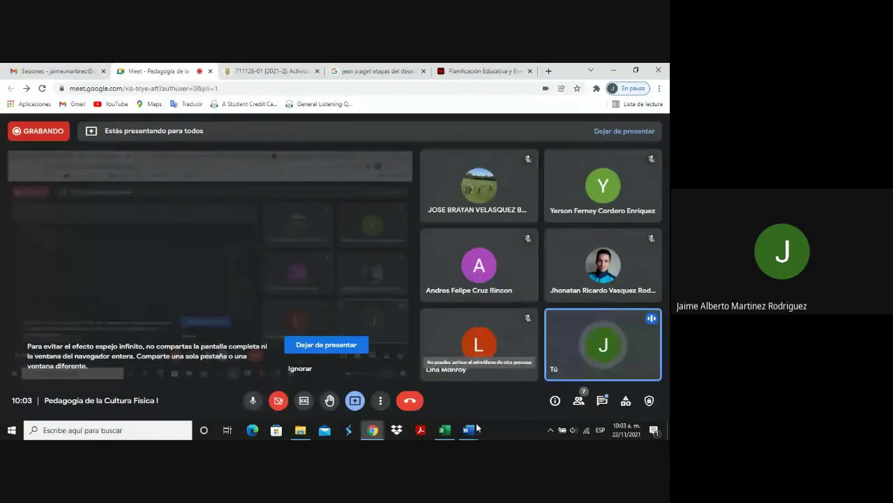
mouse_move(444, 433)
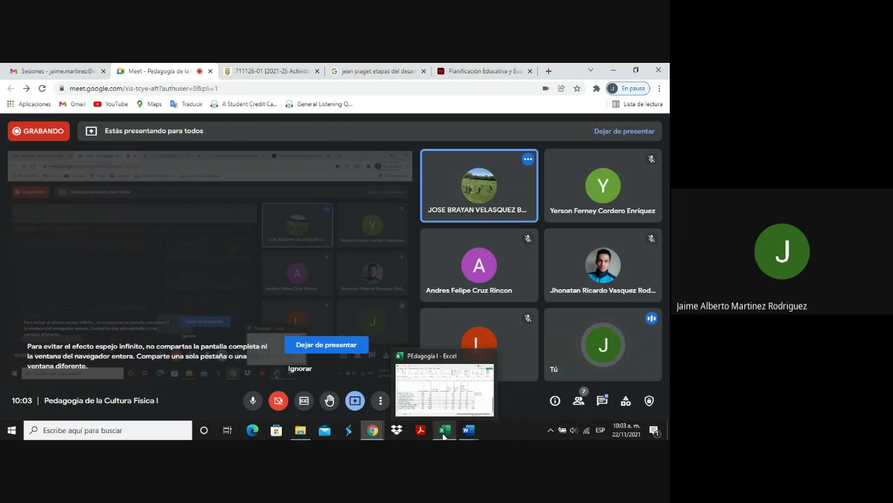
click(482, 412)
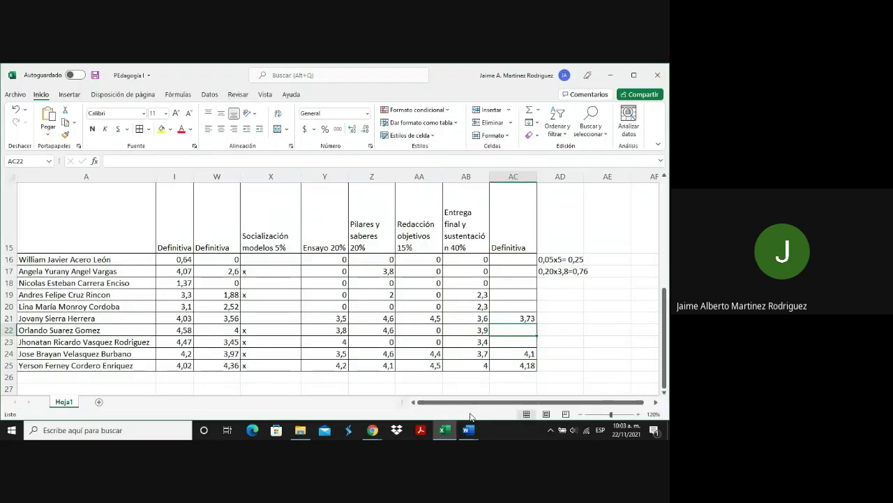
Step: Enter 3,28 as the Definitiva grade in cell AC22
text(3,2)
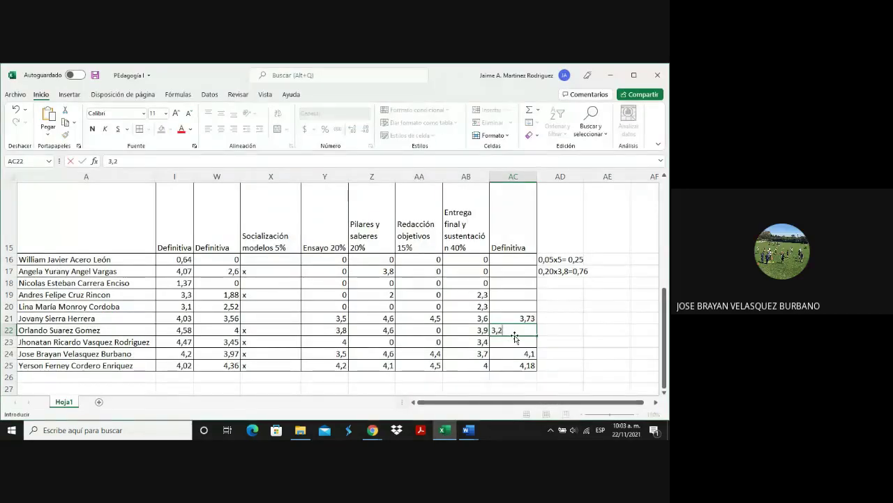
text(8)
key(ctrl+Return)
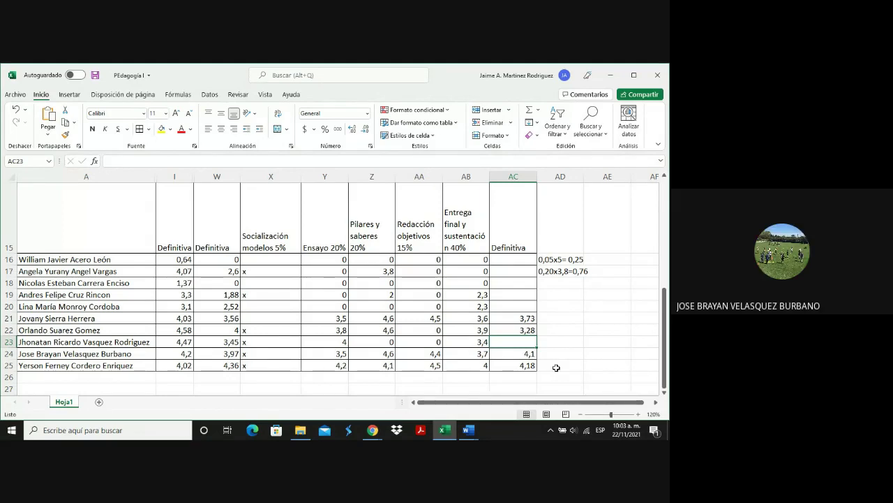
Step: Switch to the Google Meet call in Chrome and stop presenting the screen
click(369, 429)
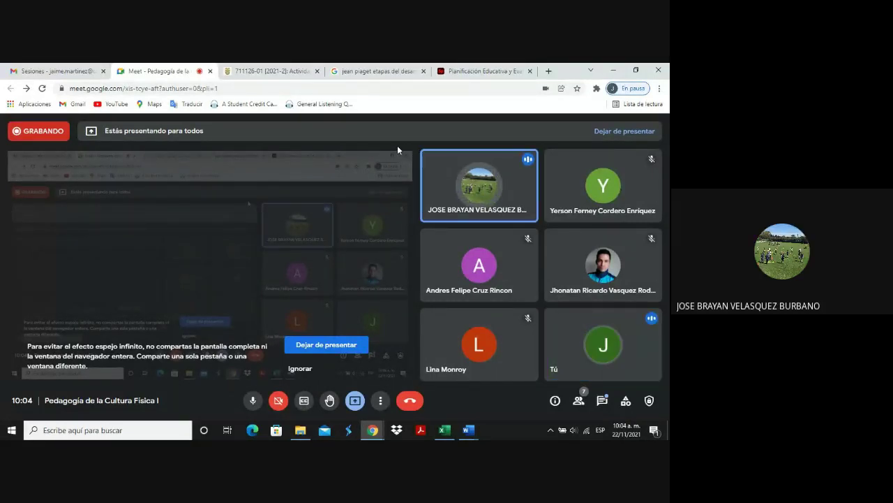
click(330, 349)
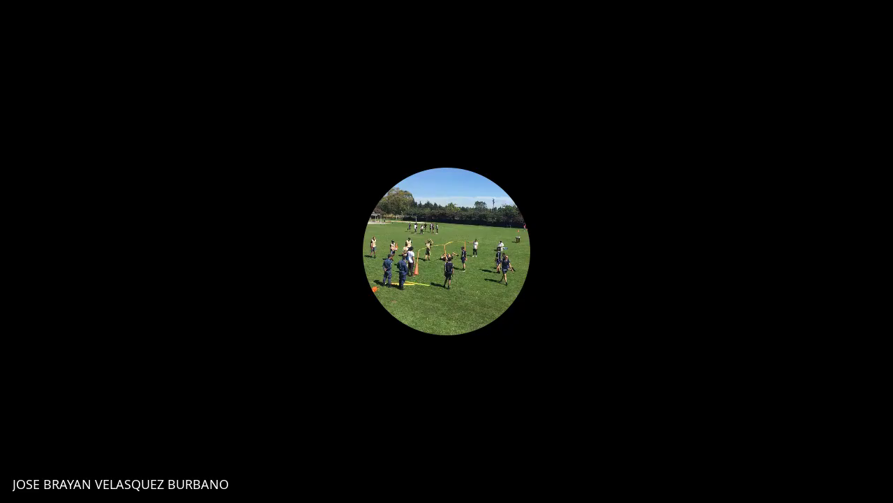